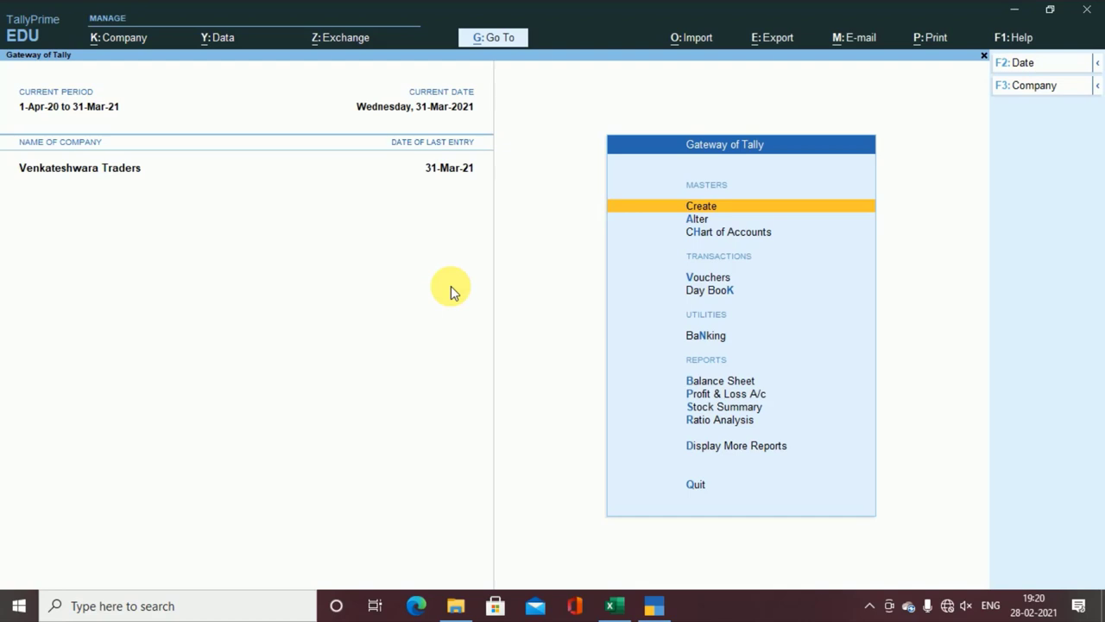
# Open the calculator pane, evaluate 25+25, and show the Cash ledger's closing balance.
pyautogui.hotkey('ctrl', 'n')
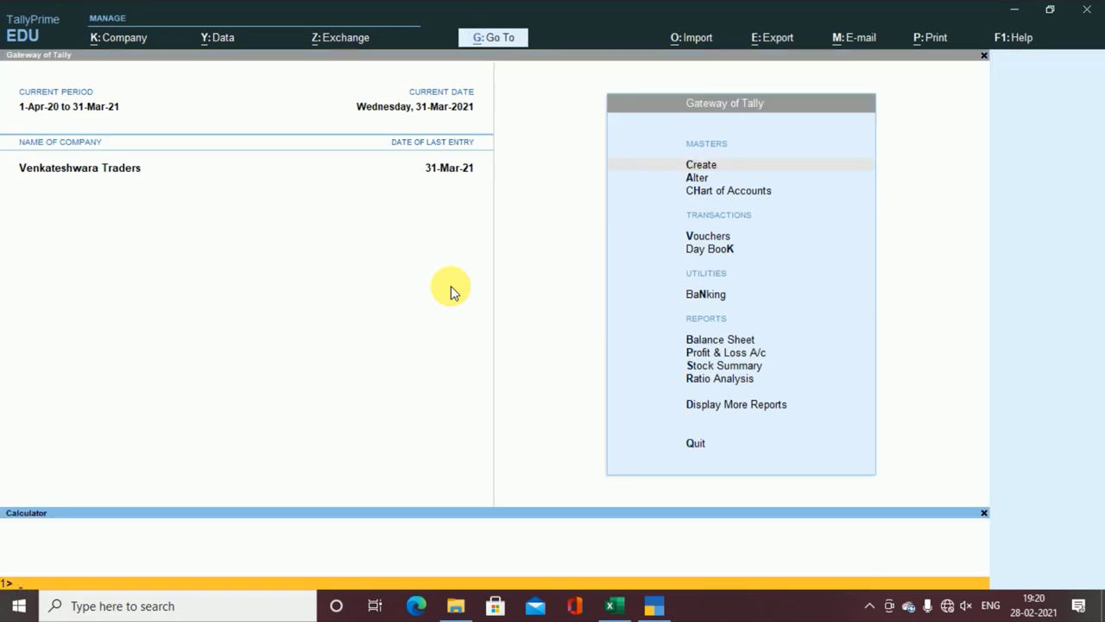
pyautogui.write('25+')
pyautogui.write('25+')
pyautogui.press('Return')
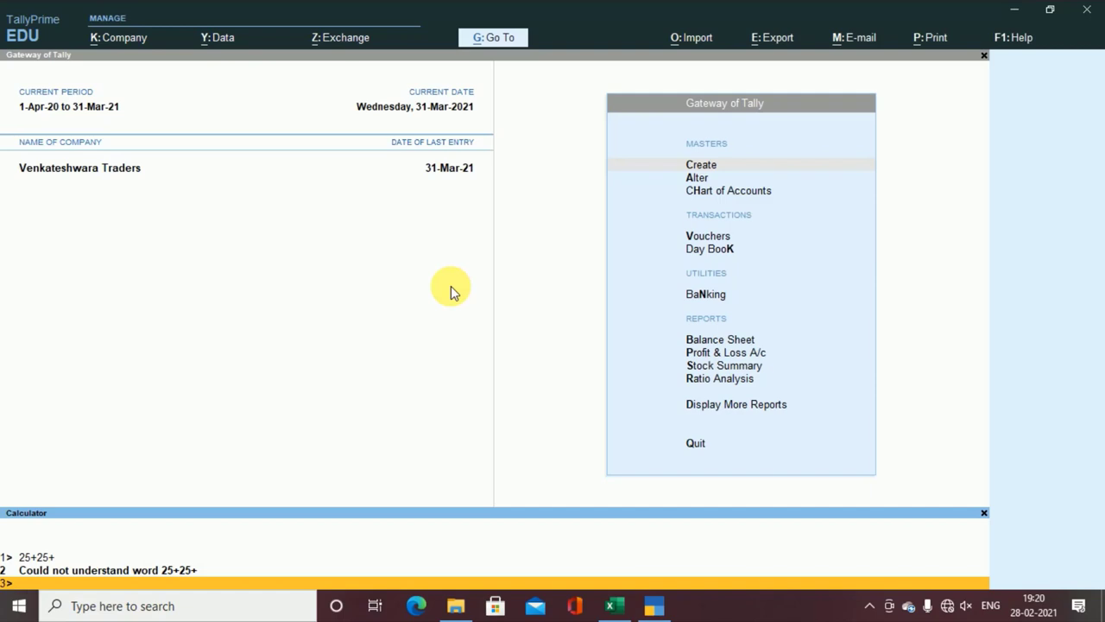
pyautogui.write('C')
pyautogui.write('ASH')
pyautogui.press('Return')
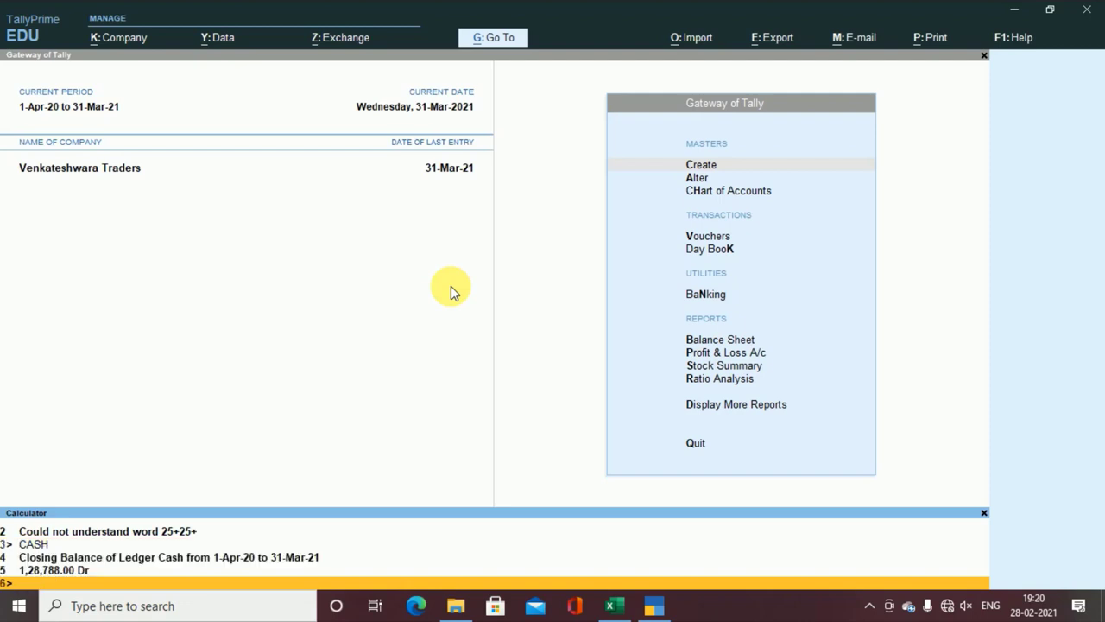
# Show the DEBTORS closing balance of 3,77,341.03 Dr and begin a SELECT query.
pyautogui.write('B')
pyautogui.press('BackSpace')
pyautogui.write('DEBTOR')
pyautogui.write('S')
pyautogui.press('Return')
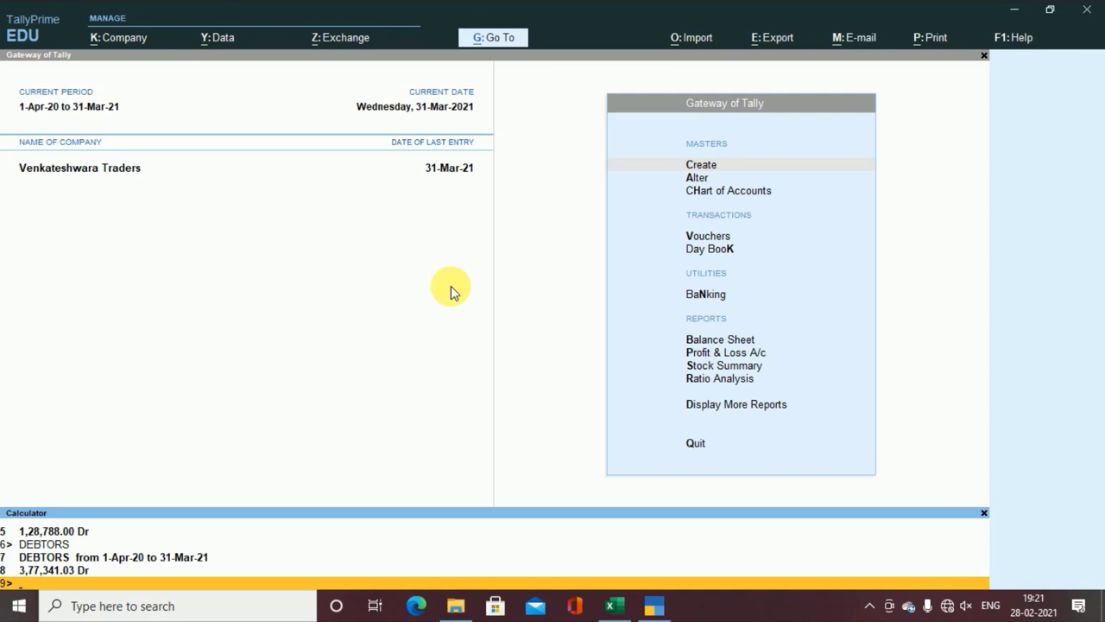
pyautogui.write('SELE')
pyautogui.write('CT *')
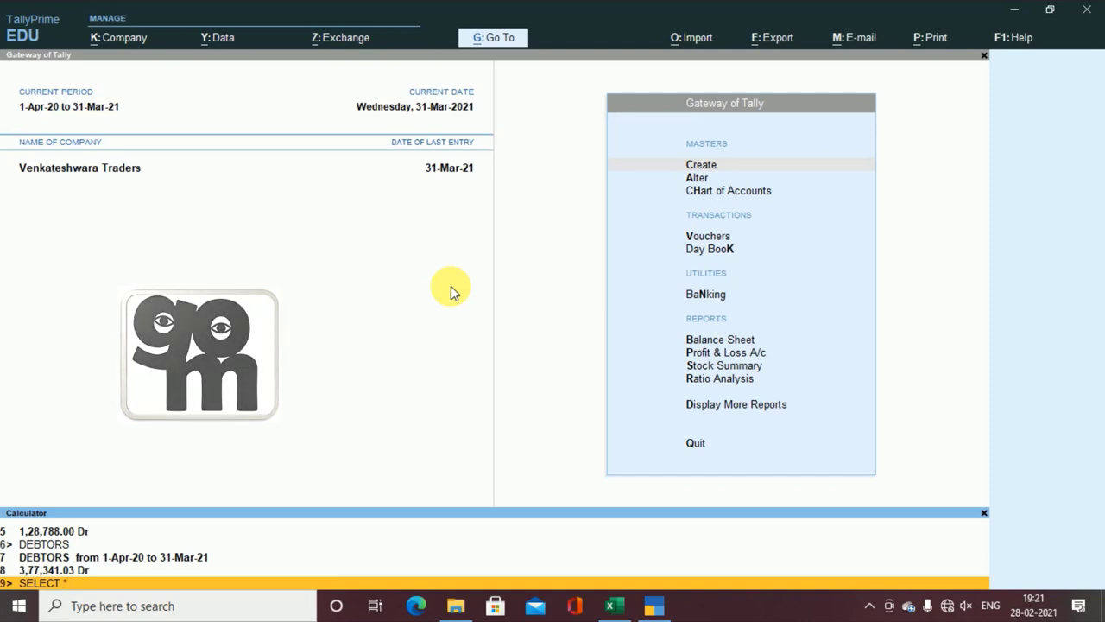
# Run SELECT * FROM LEDGER and scroll right through the first ledger field columns.
pyautogui.write('FROM LE')
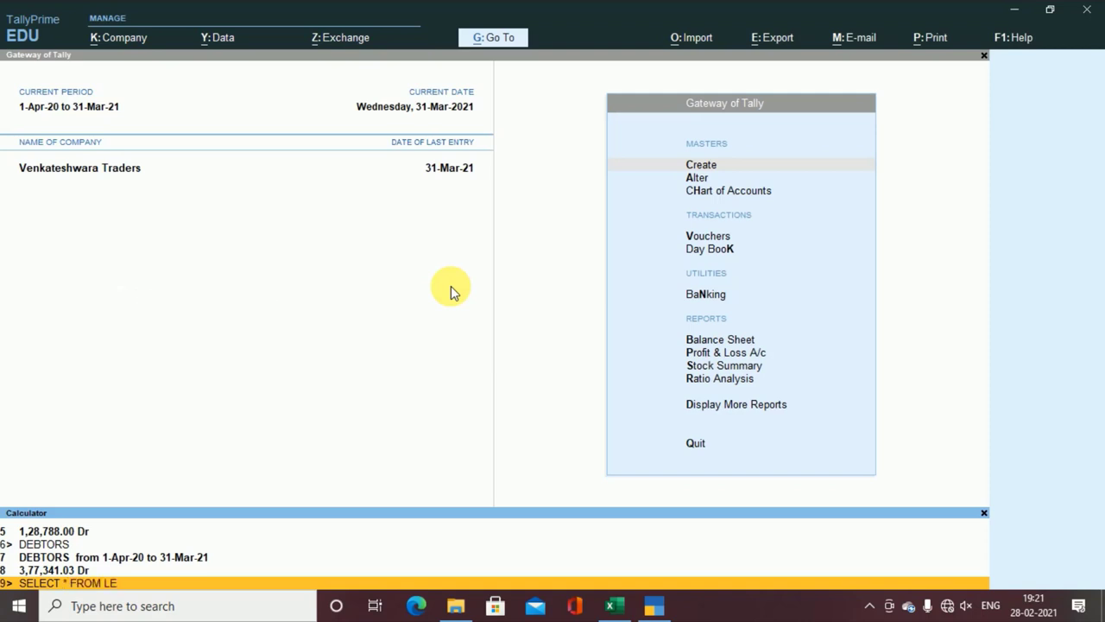
pyautogui.write('DGER')
pyautogui.press('Return')
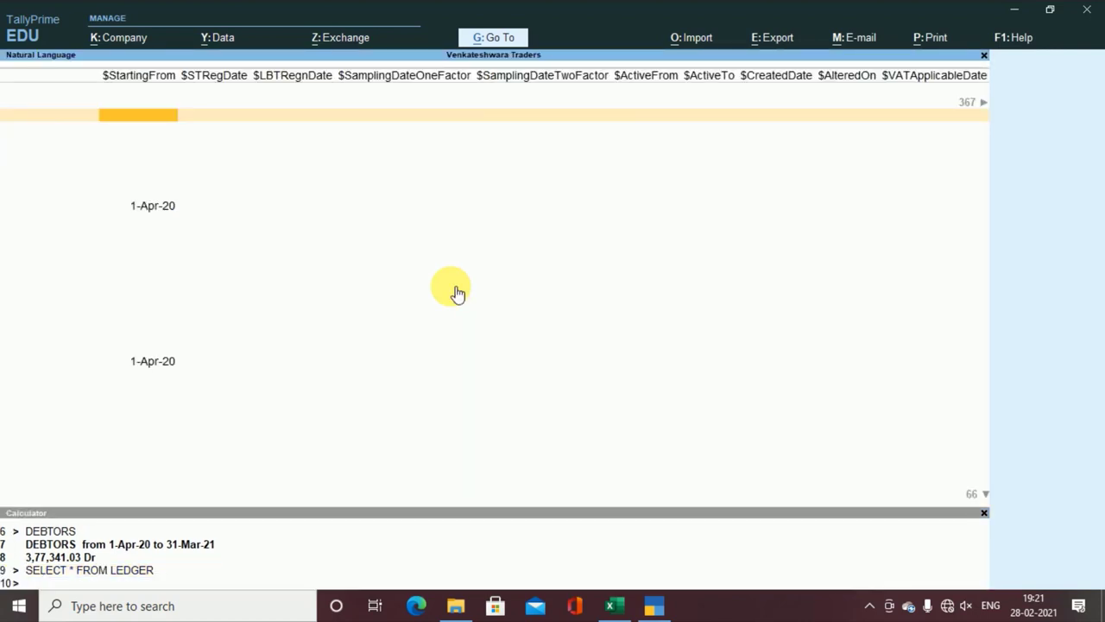
pyautogui.press('Right')
pyautogui.press('Right')
pyautogui.press('Right')
pyautogui.press('Right')
pyautogui.press('Right')
pyautogui.press('Right')
pyautogui.press('Right')
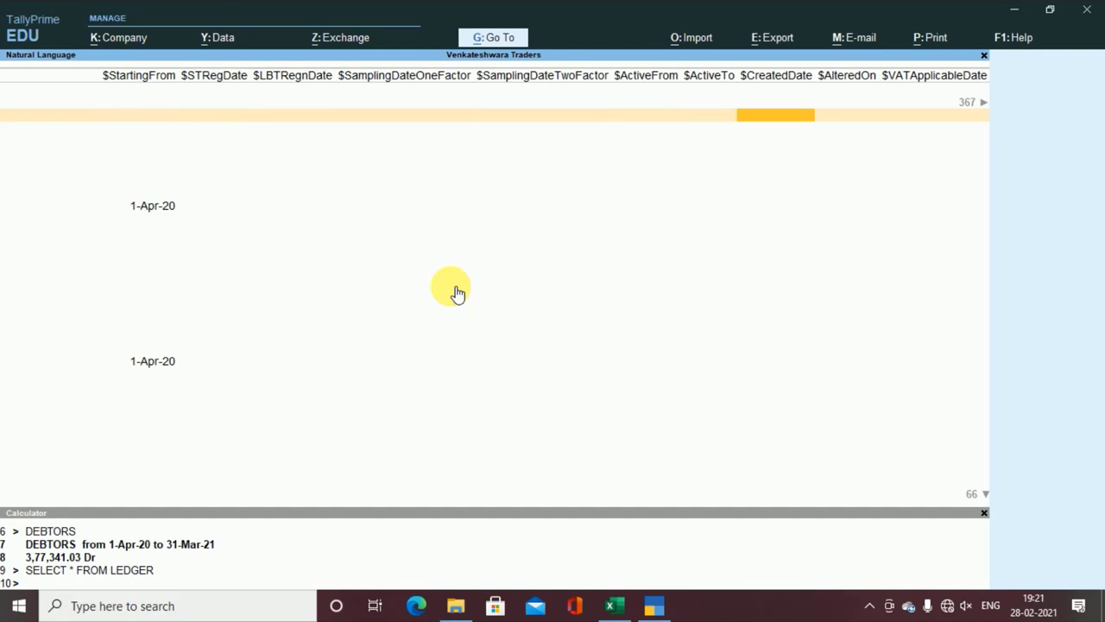
pyautogui.press('Right')
pyautogui.press('Right')
pyautogui.press('Right')
pyautogui.press('Right')
pyautogui.press('Right')
pyautogui.press('Right')
pyautogui.press('Right')
pyautogui.press('Right')
pyautogui.press('Right')
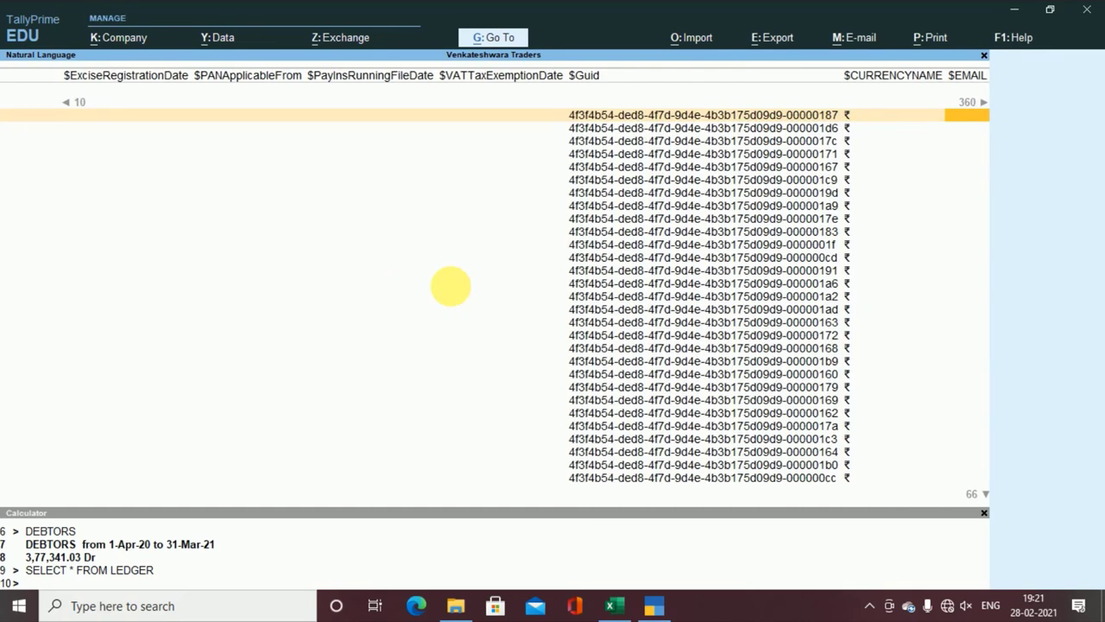
pyautogui.press('Right')
pyautogui.press('Right')
pyautogui.press('Right')
pyautogui.press('Right')
pyautogui.press('Right')
pyautogui.press('Right')
pyautogui.press('Right')
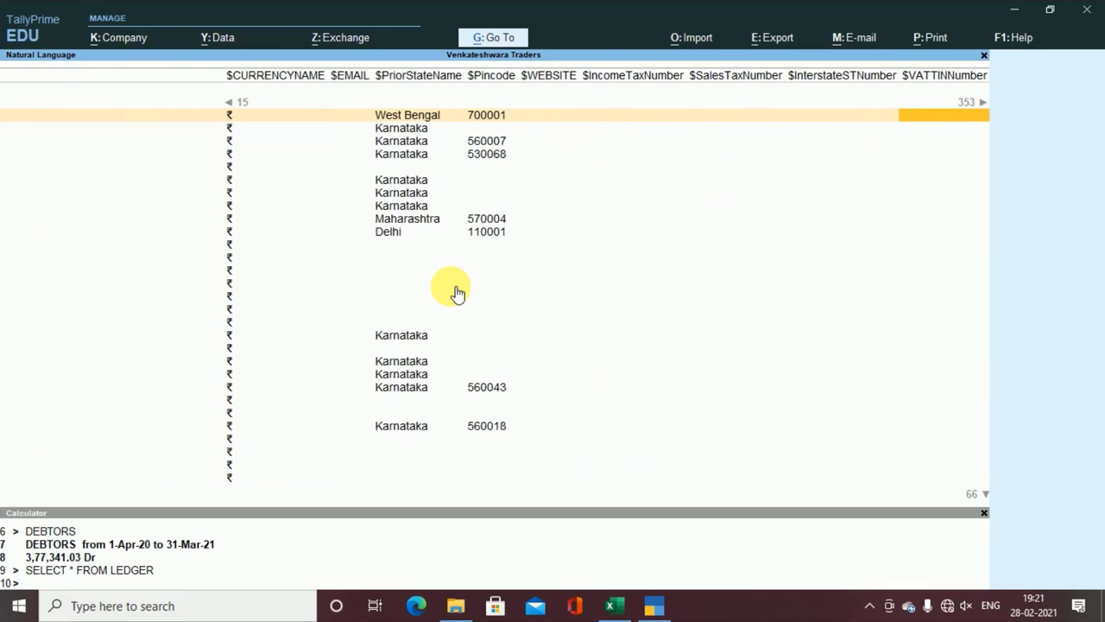
pyautogui.press('Right')
pyautogui.press('Right')
pyautogui.press('Right')
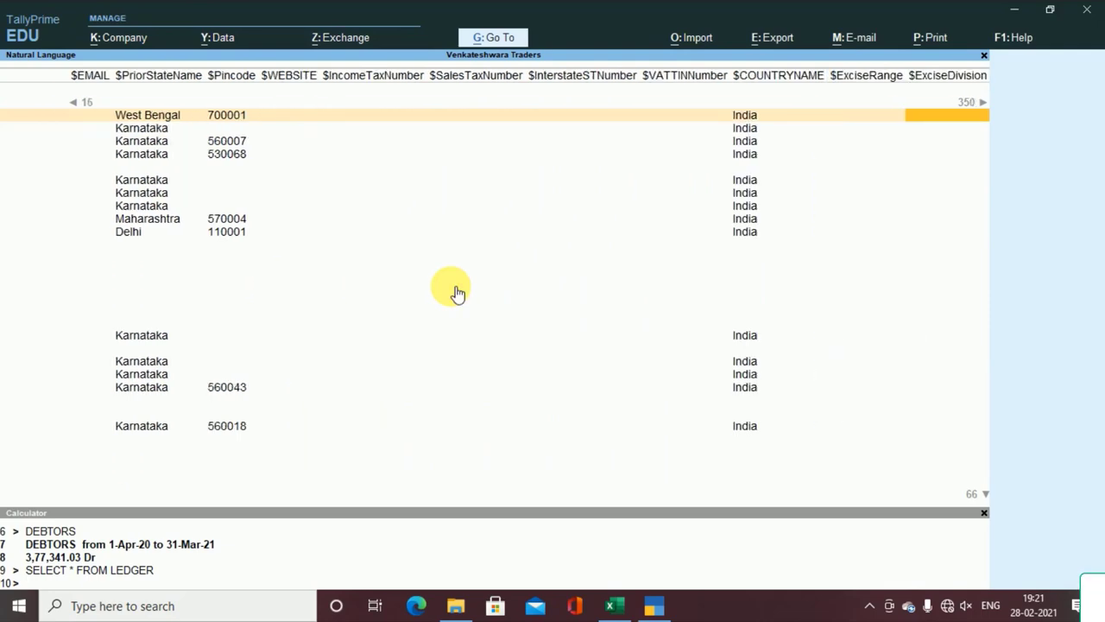
pyautogui.press('Right')
pyautogui.press('Right')
pyautogui.press('Right')
pyautogui.press('Right')
pyautogui.press('Right')
pyautogui.press('Right')
pyautogui.press('Right')
pyautogui.press('Right')
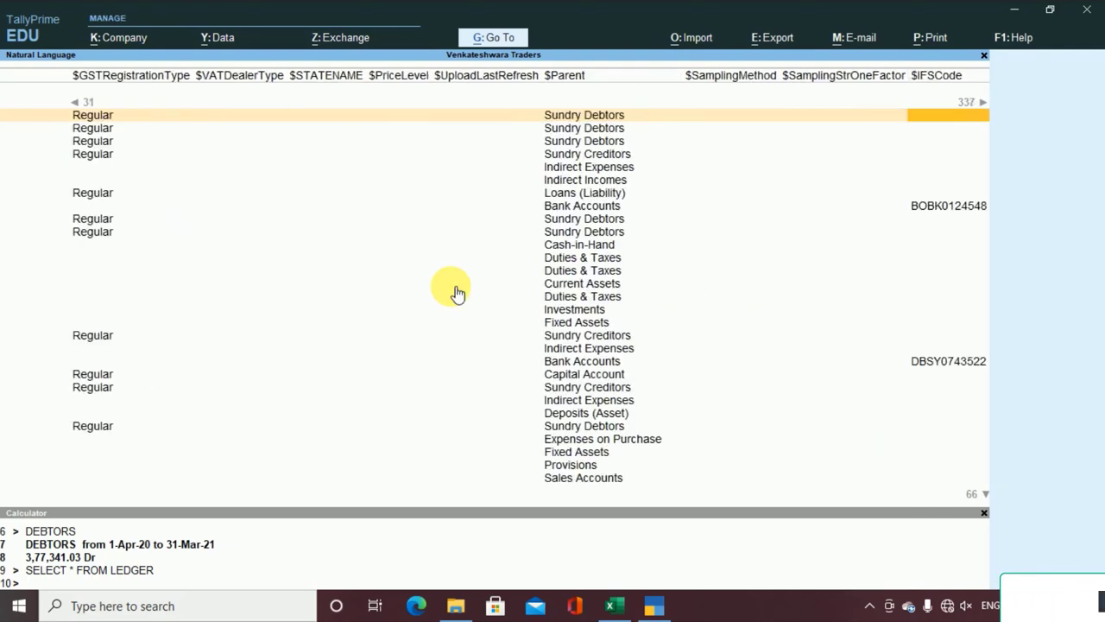
pyautogui.press('Right')
pyautogui.press('Right')
pyautogui.press('Right')
pyautogui.press('Right')
pyautogui.press('Right')
pyautogui.press('Right')
pyautogui.press('Right')
pyautogui.press('Right')
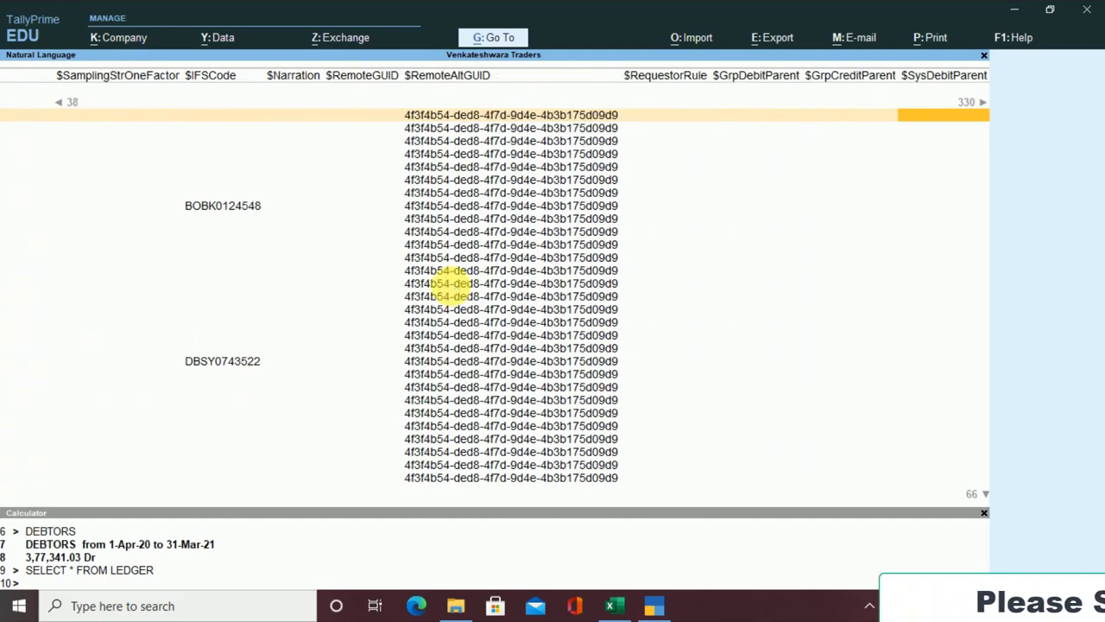
pyautogui.press('Right')
pyautogui.press('Right')
pyautogui.press('Right')
pyautogui.press('Right')
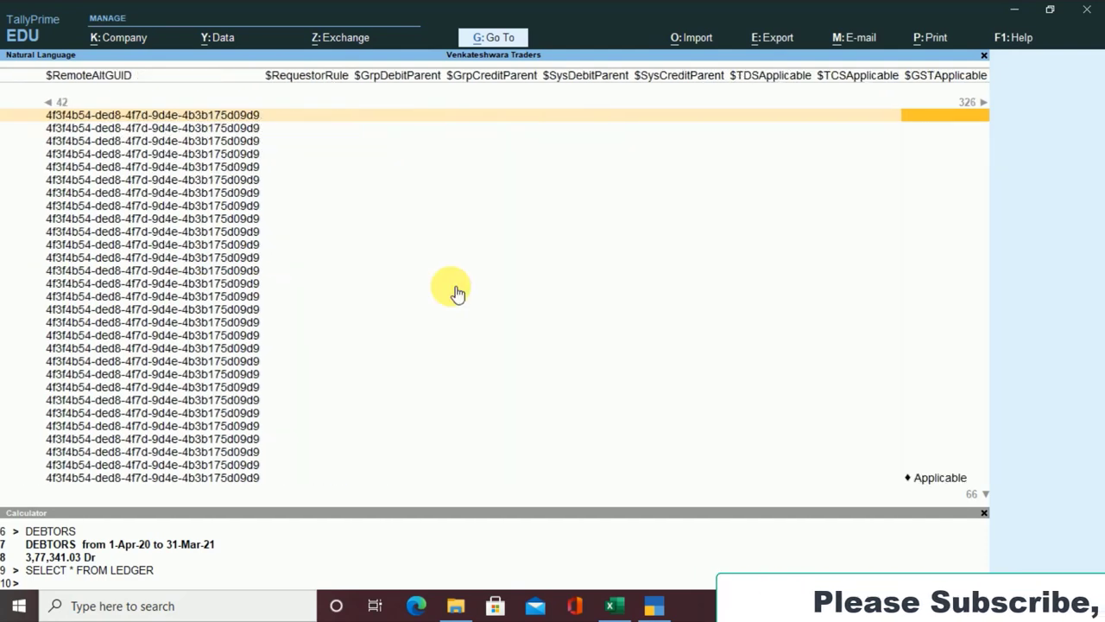
pyautogui.press('Right')
pyautogui.press('Right')
pyautogui.press('Right')
pyautogui.press('Right')
pyautogui.press('Right')
pyautogui.press('Right')
pyautogui.press('Right')
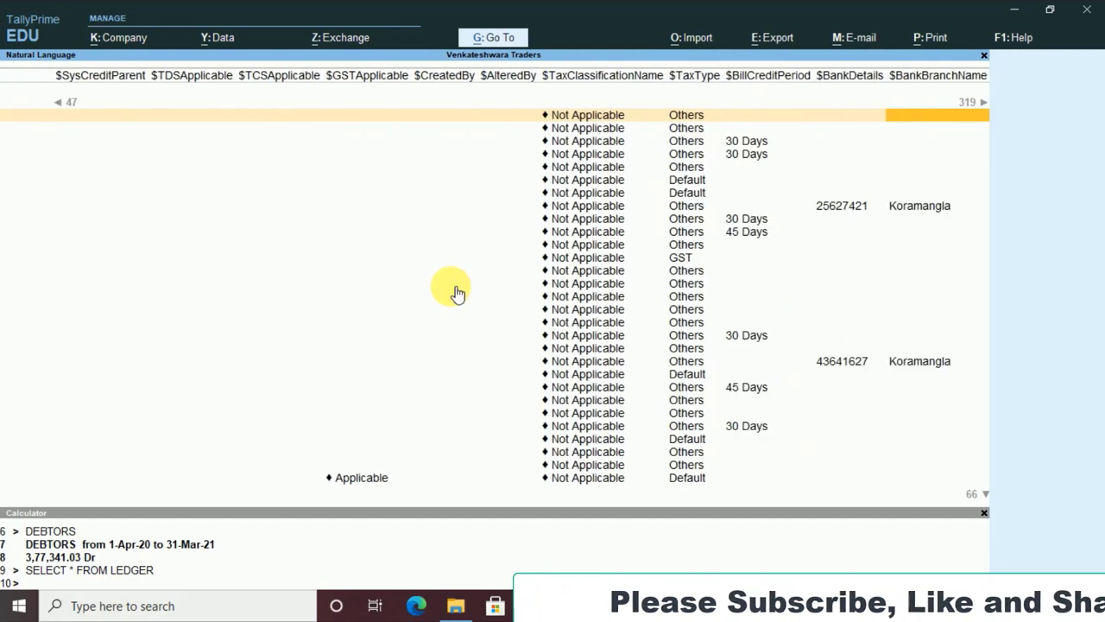
pyautogui.press('Right')
pyautogui.press('Right')
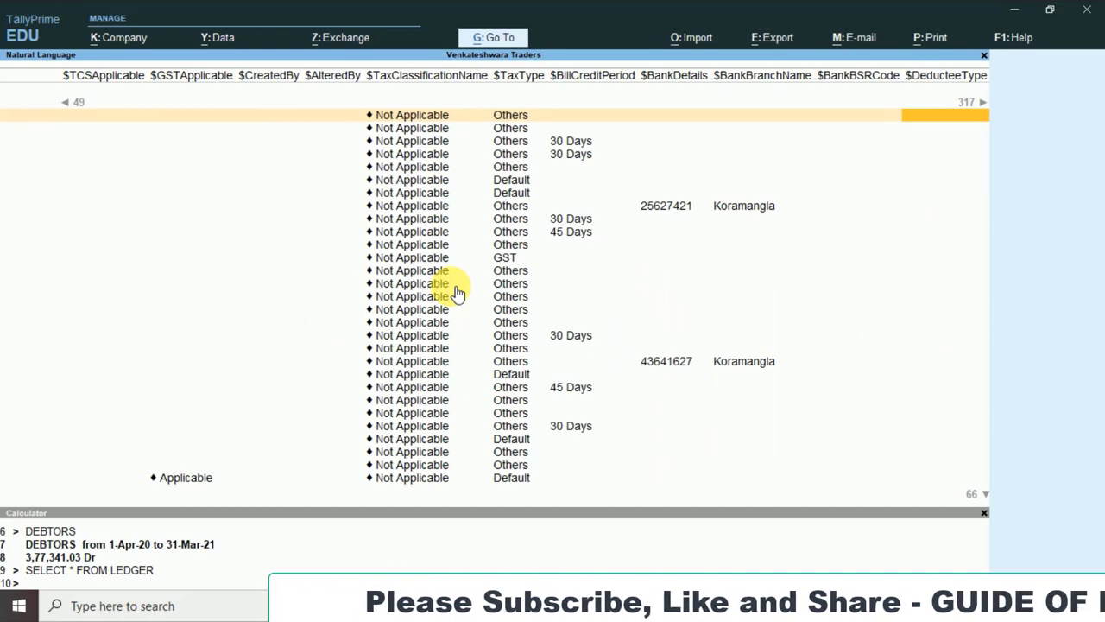
# Scroll on through bank, contact, GST and party GSTIN columns to the service tax fields.
pyautogui.press('Right')
pyautogui.press('Right')
pyautogui.press('Right')
pyautogui.press('Right')
pyautogui.press('Right')
pyautogui.press('Right')
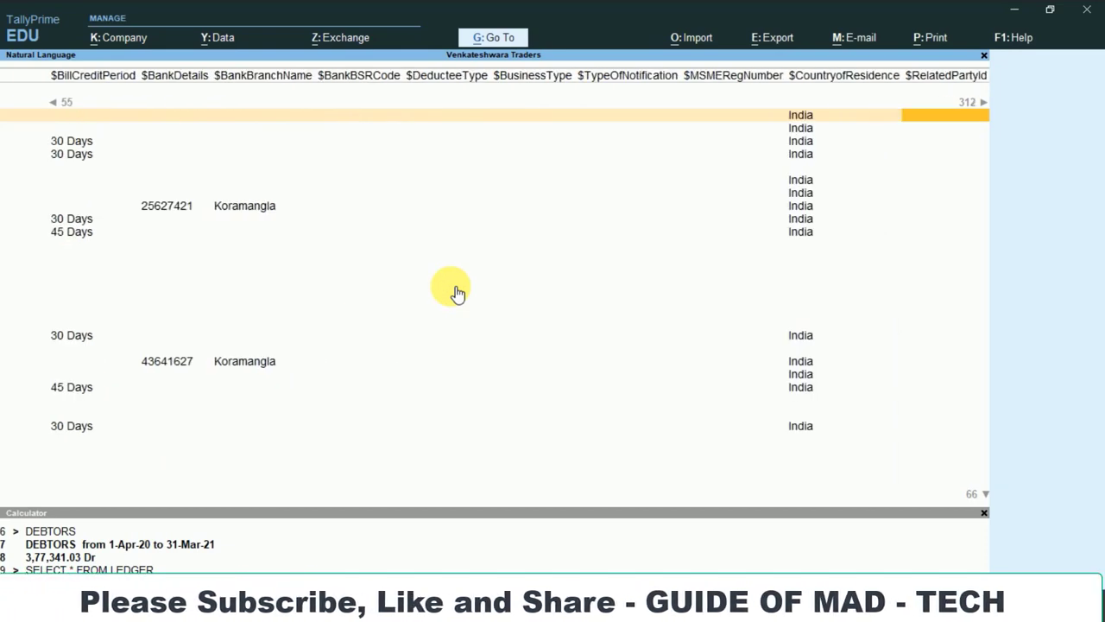
pyautogui.press('Right')
pyautogui.press('Right')
pyautogui.press('Right')
pyautogui.press('Right')
pyautogui.press('Right')
pyautogui.press('Right')
pyautogui.press('Right')
pyautogui.press('Right')
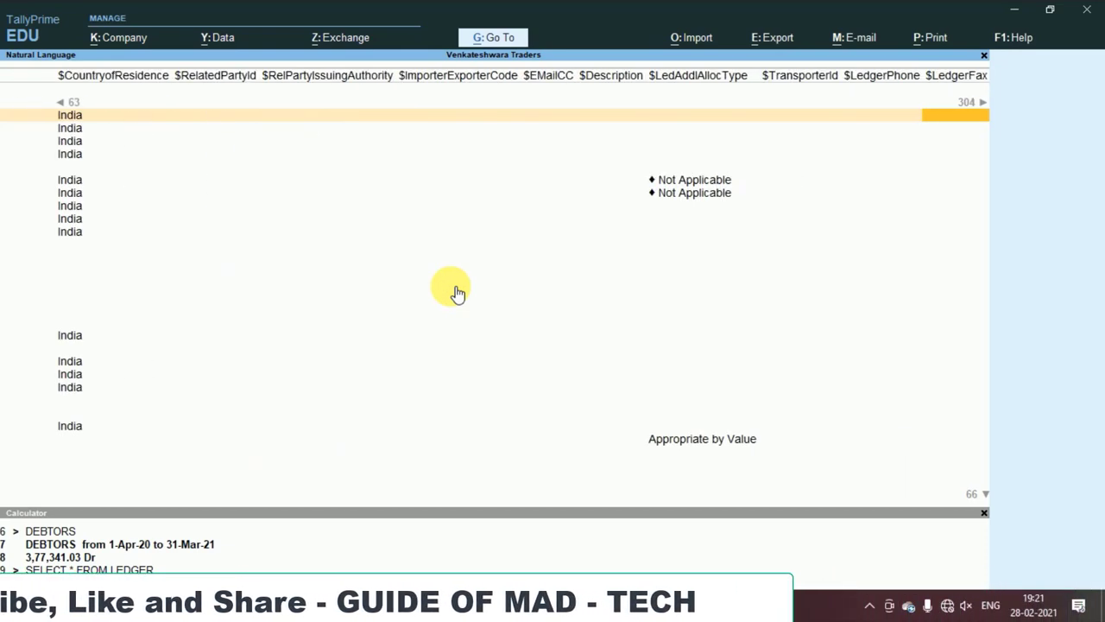
pyautogui.press('Right')
pyautogui.press('Right')
pyautogui.press('Right')
pyautogui.press('Right')
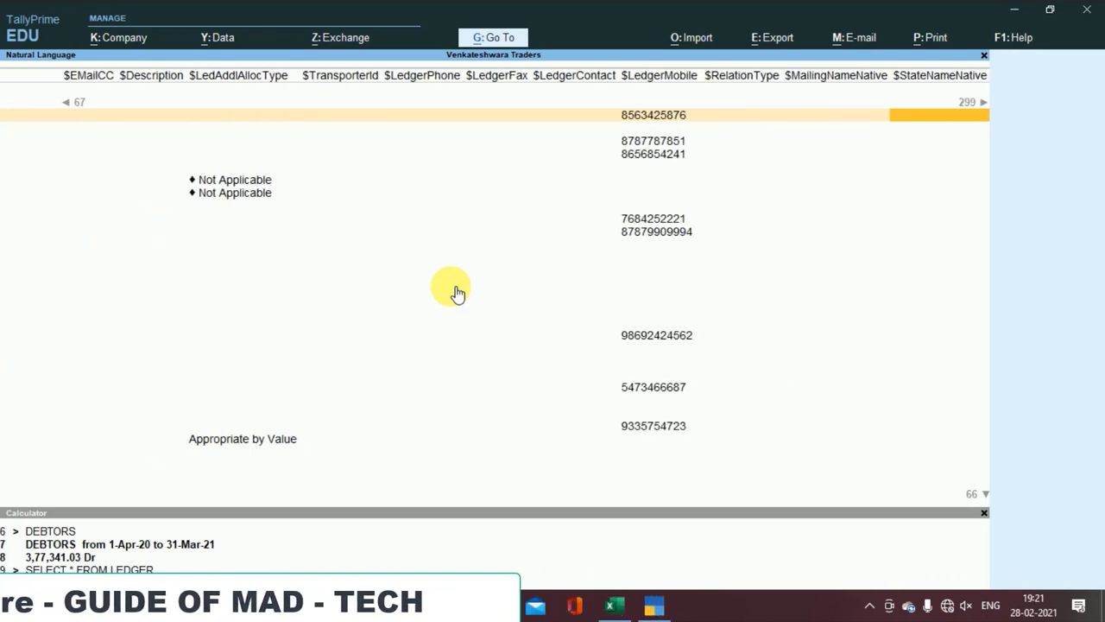
pyautogui.press('Right')
pyautogui.press('Right')
pyautogui.press('Right')
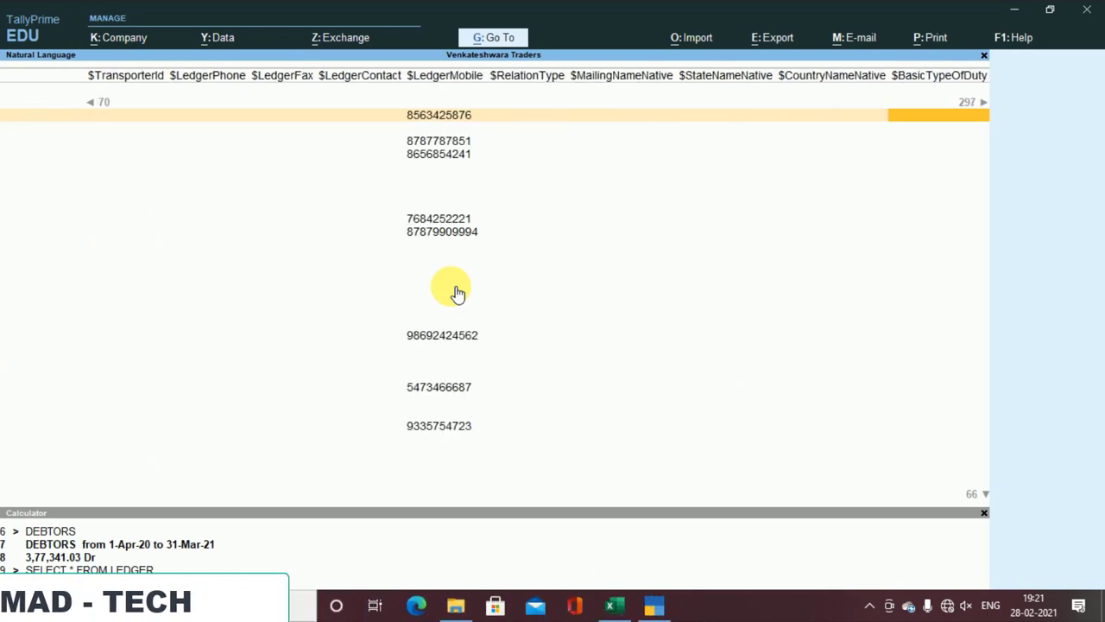
pyautogui.press('Right')
pyautogui.press('Right')
pyautogui.press('Right')
pyautogui.press('Right')
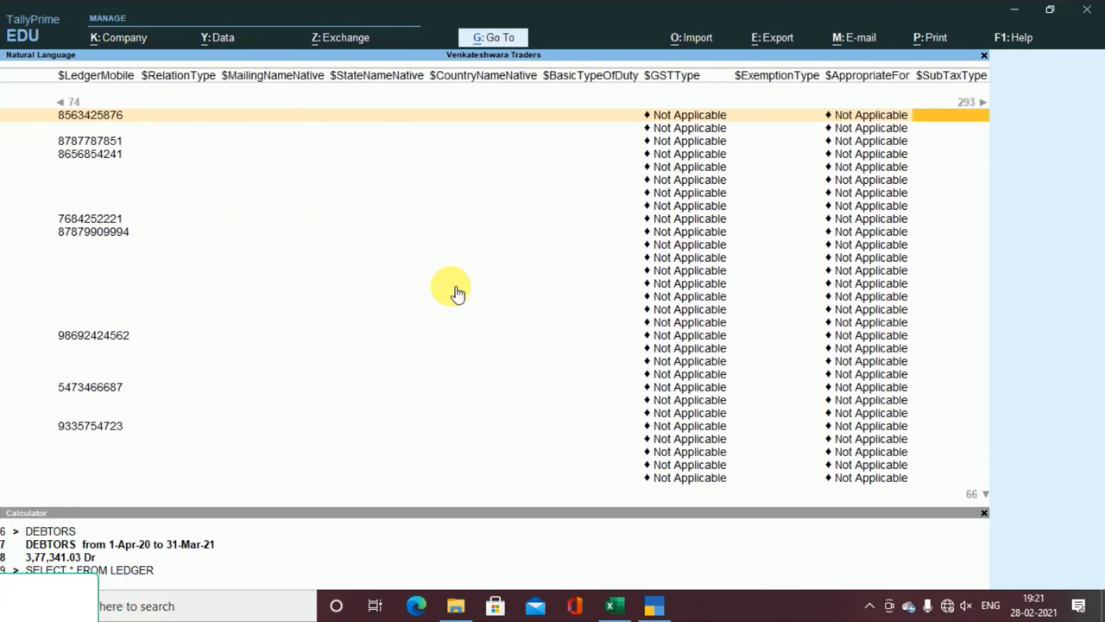
pyautogui.press('Right')
pyautogui.press('Right')
pyautogui.press('Right')
pyautogui.press('Right')
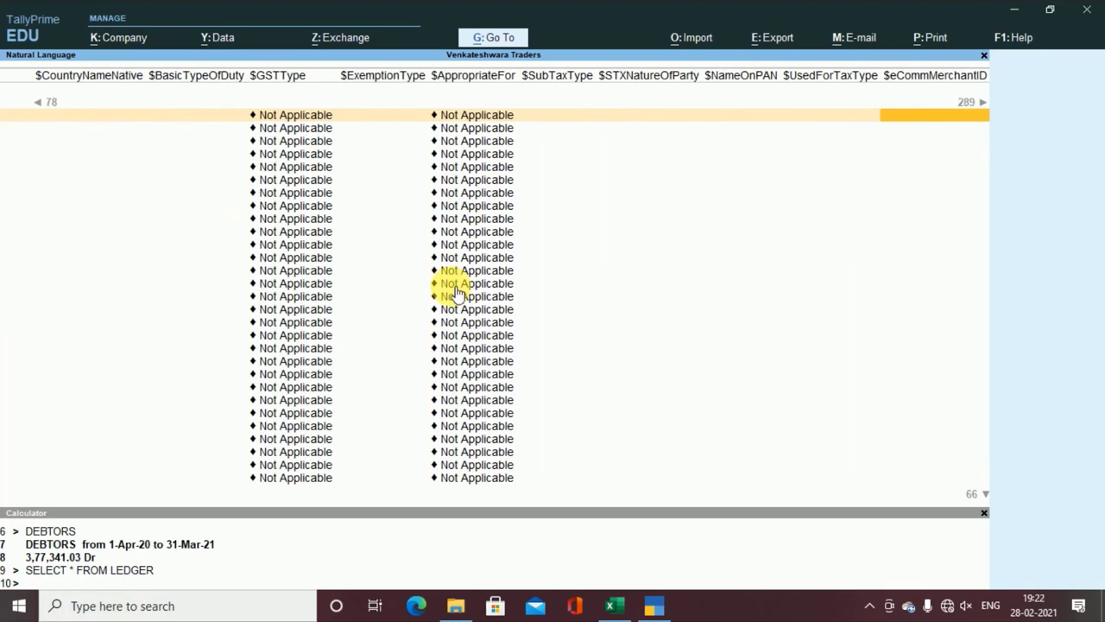
pyautogui.press('Right')
pyautogui.press('Right')
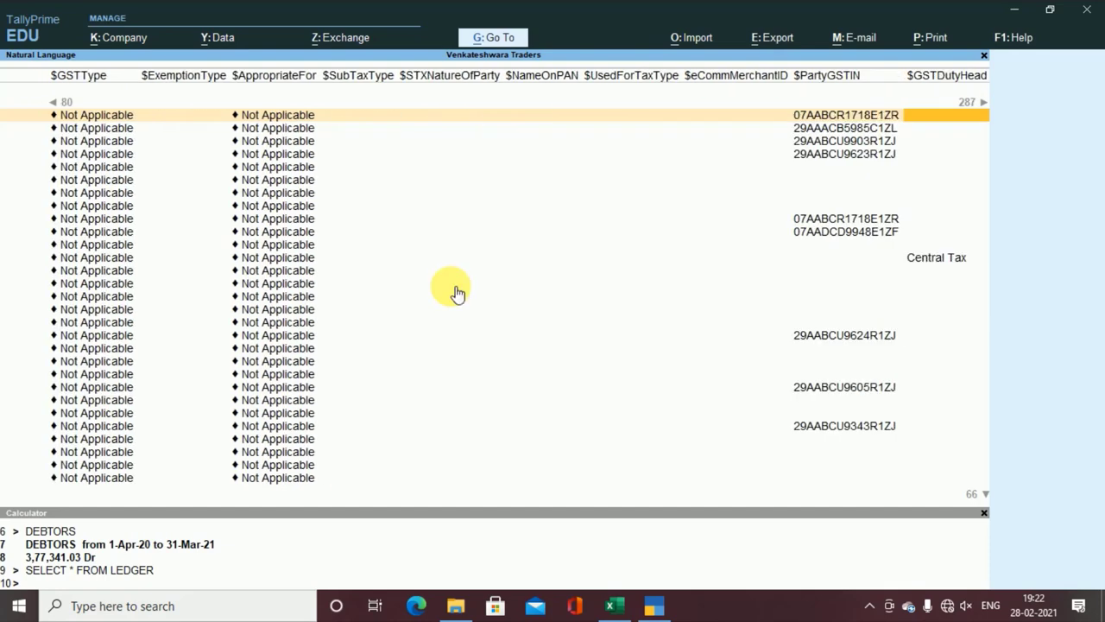
pyautogui.press('Right')
pyautogui.press('Right')
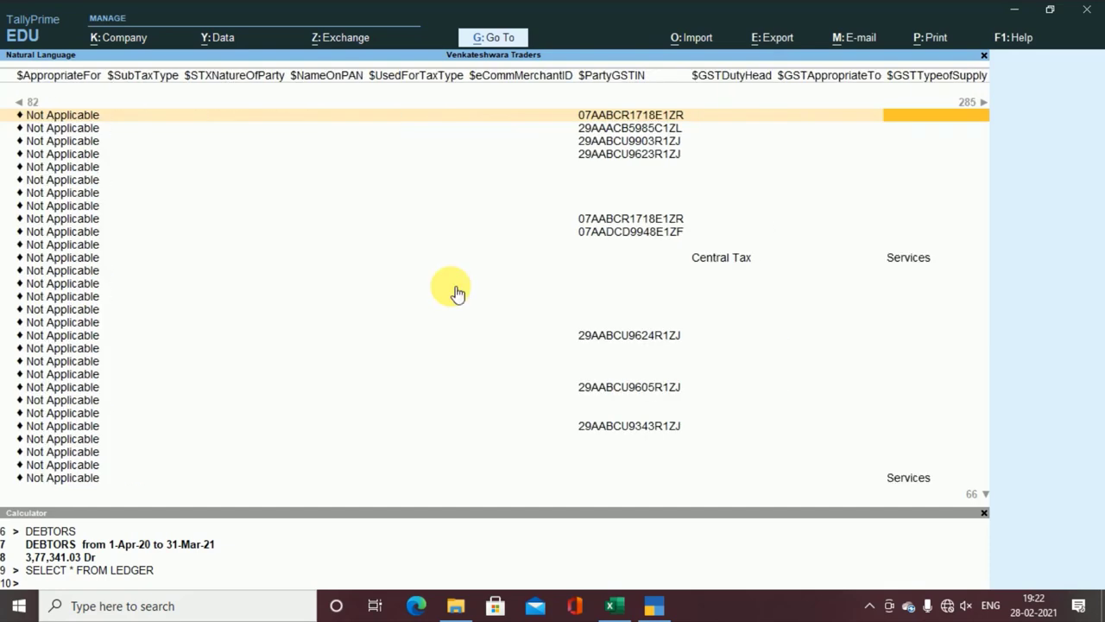
pyautogui.press('Right')
pyautogui.press('Right')
pyautogui.press('Right')
pyautogui.press('Right')
pyautogui.press('Right')
pyautogui.press('Right')
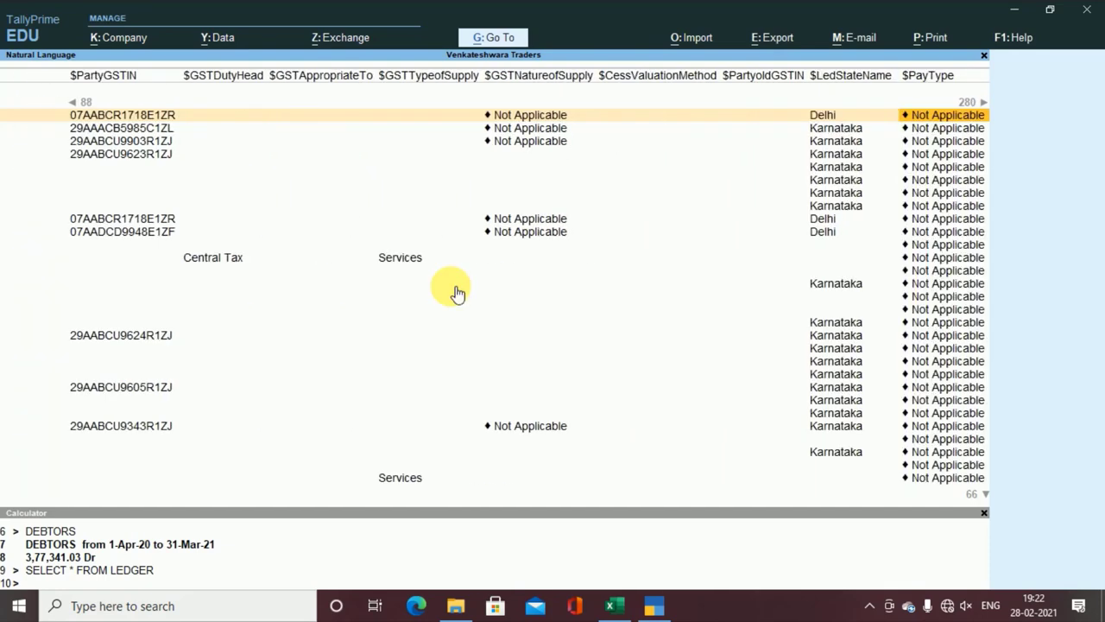
pyautogui.press('Right')
pyautogui.press('Right')
pyautogui.press('Right')
pyautogui.press('Right')
pyautogui.press('Right')
pyautogui.press('Right')
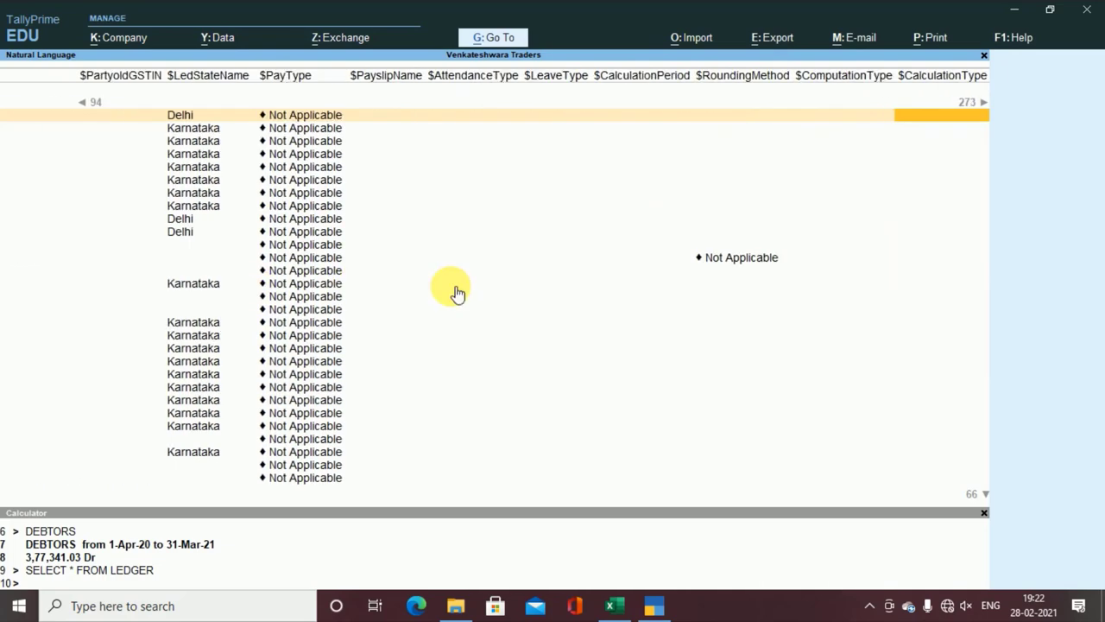
pyautogui.press('Right')
pyautogui.press('Right')
pyautogui.press('Right')
pyautogui.press('Right')
pyautogui.press('Right')
pyautogui.press('Right')
pyautogui.press('Right')
pyautogui.press('Right')
pyautogui.press('Right')
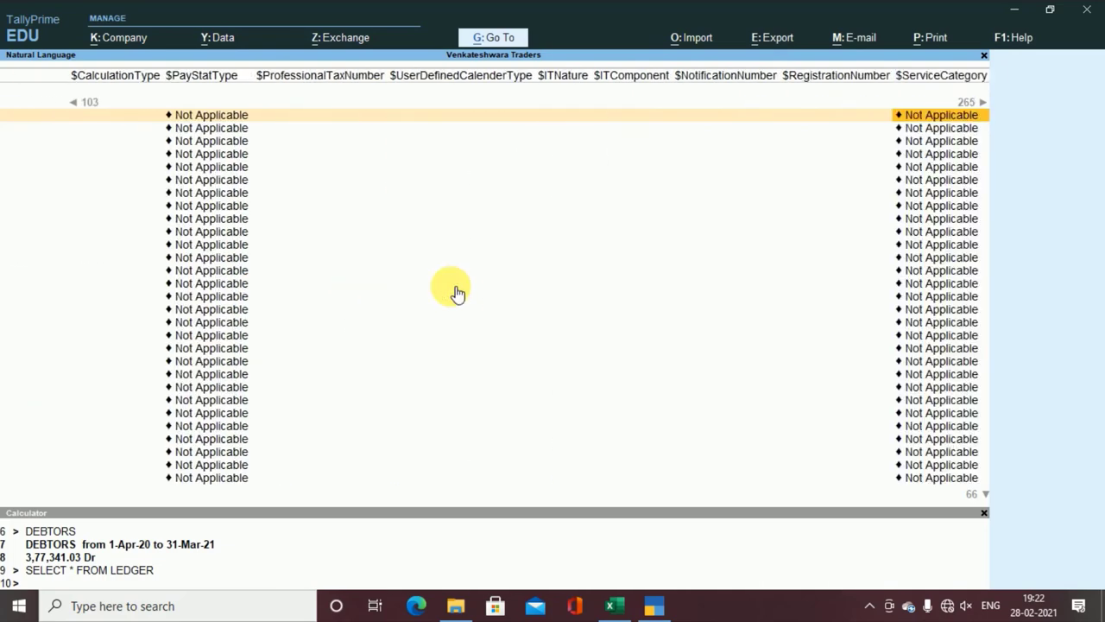
pyautogui.press('Right')
pyautogui.press('Right')
pyautogui.press('Right')
pyautogui.press('Right')
pyautogui.press('Right')
pyautogui.press('Right')
pyautogui.press('Right')
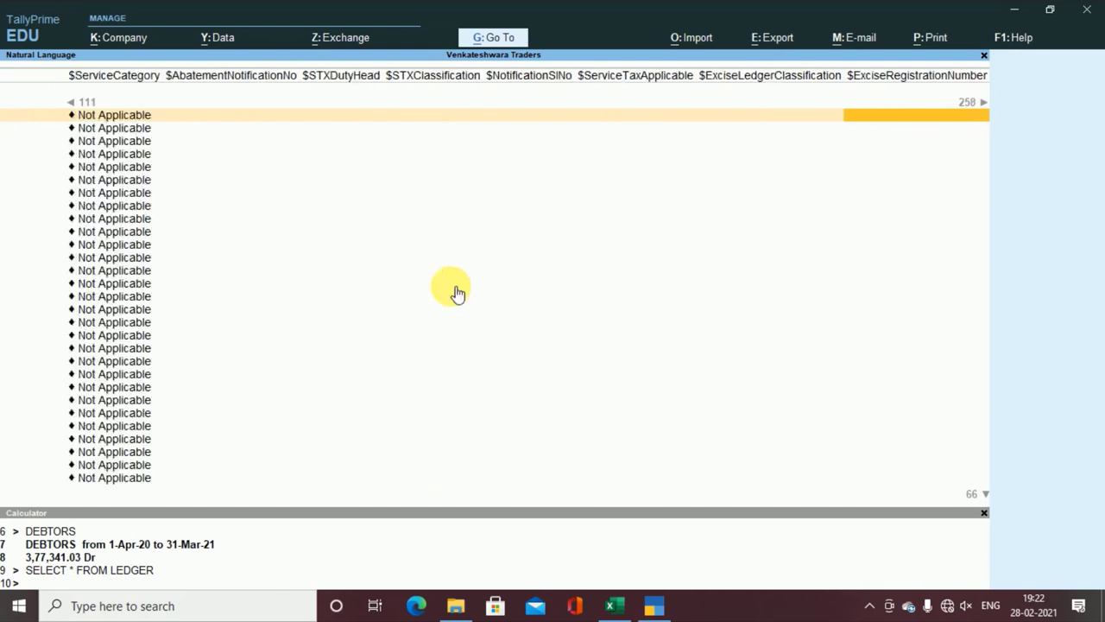
pyautogui.press('Right')
pyautogui.press('Right')
pyautogui.press('Right')
pyautogui.press('Right')
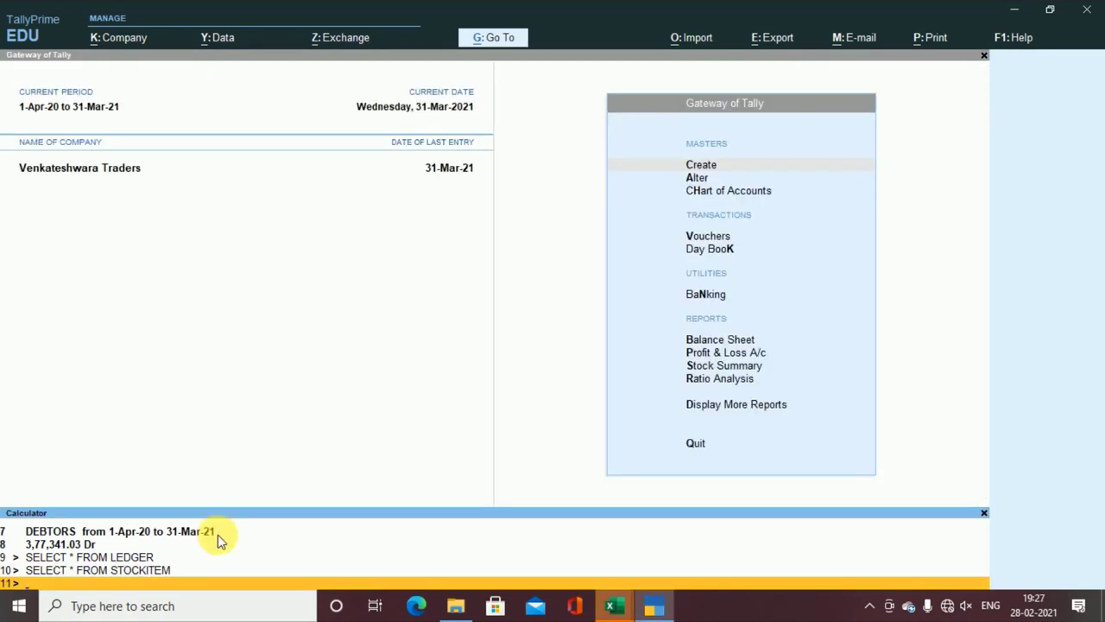
# Type the query SELECT $PARENT, $BASEUNITS FROM STOCKITEM, removing the premature FROM.
pyautogui.write('S')
pyautogui.write('ELECT ')
pyautogui.write('*')
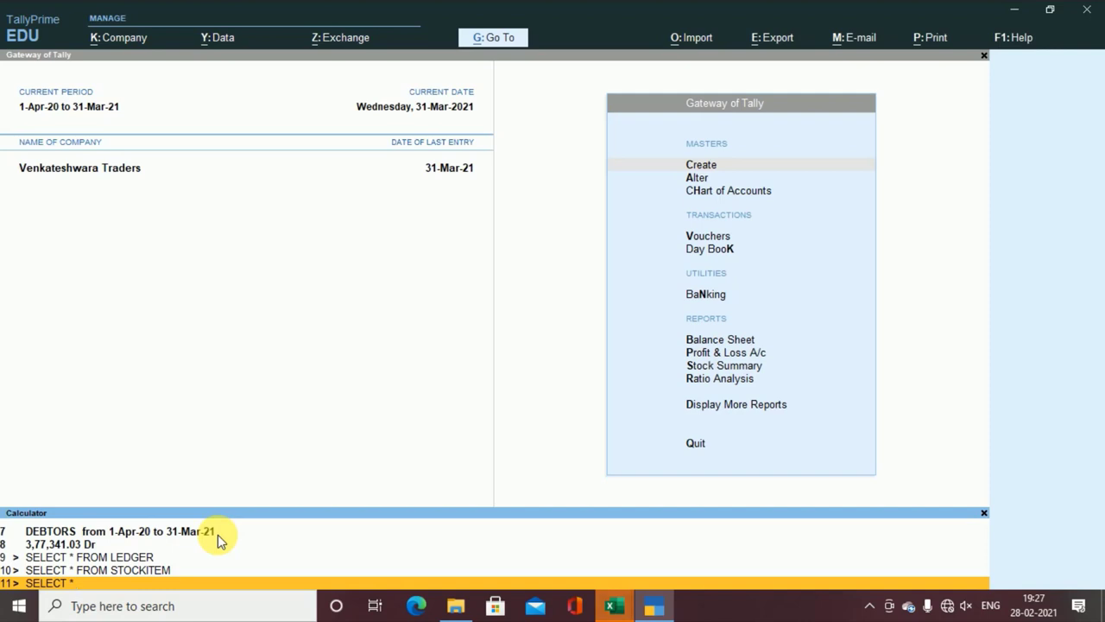
pyautogui.write(' FROM')
pyautogui.press('BackSpace')
pyautogui.press('BackSpace')
pyautogui.press('BackSpace')
pyautogui.press('BackSpace')
pyautogui.write('$PARE')
pyautogui.write('NT,')
pyautogui.write('$')
pyautogui.write('BA')
pyautogui.write('SEUNITS FROM')
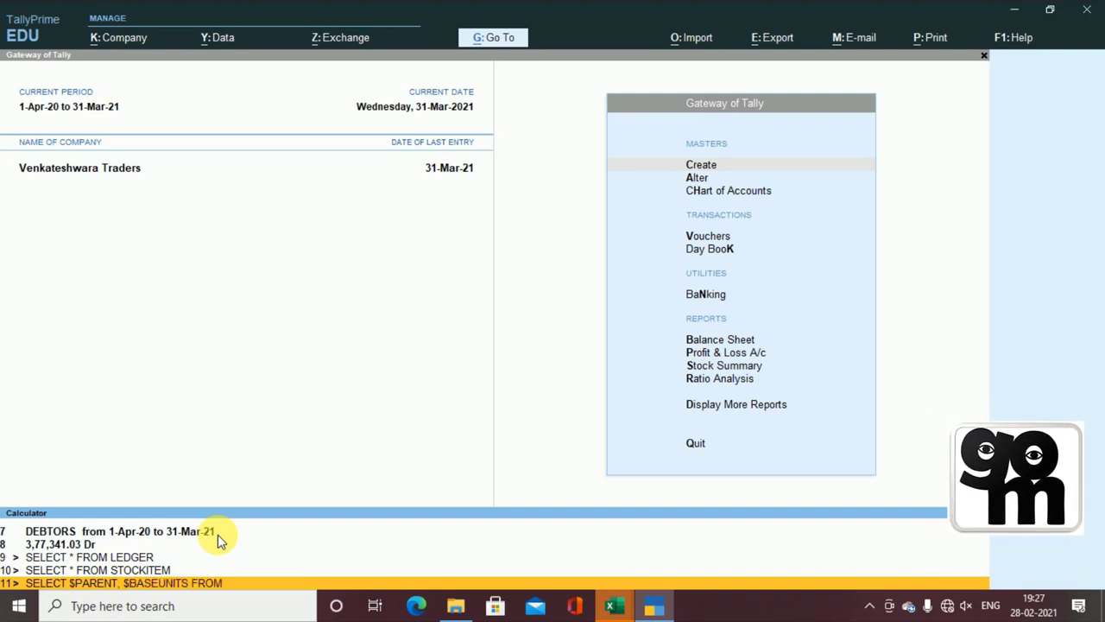
pyautogui.write(' STOCKIT')
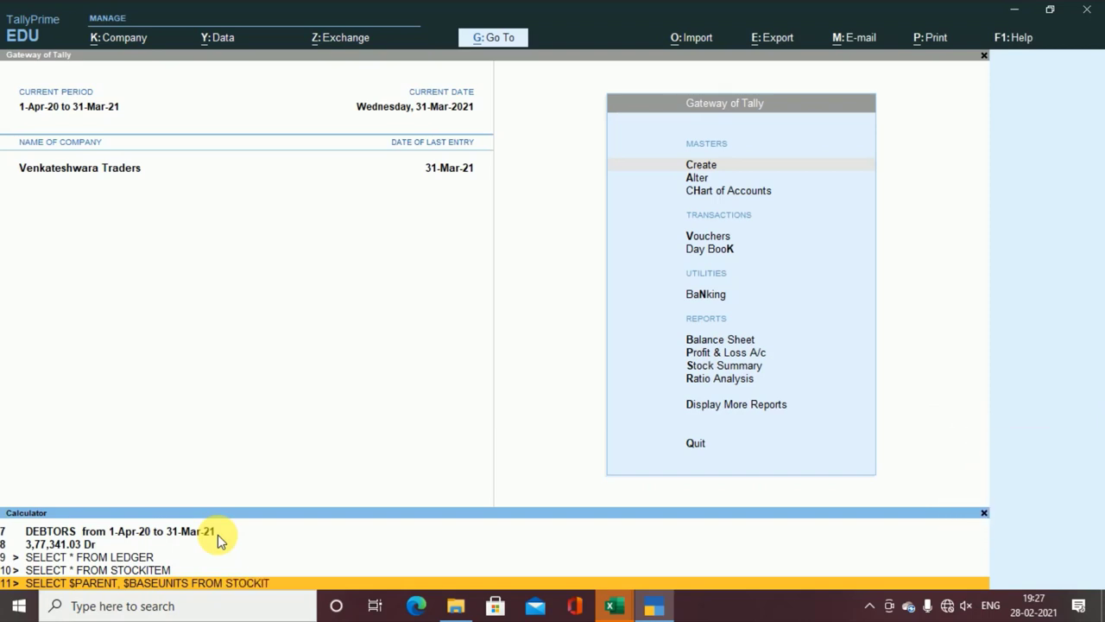
pyautogui.write('EM')
# Run the stock item query and highlight the first Cashew Nuts row in the results.
pyautogui.press('Return')
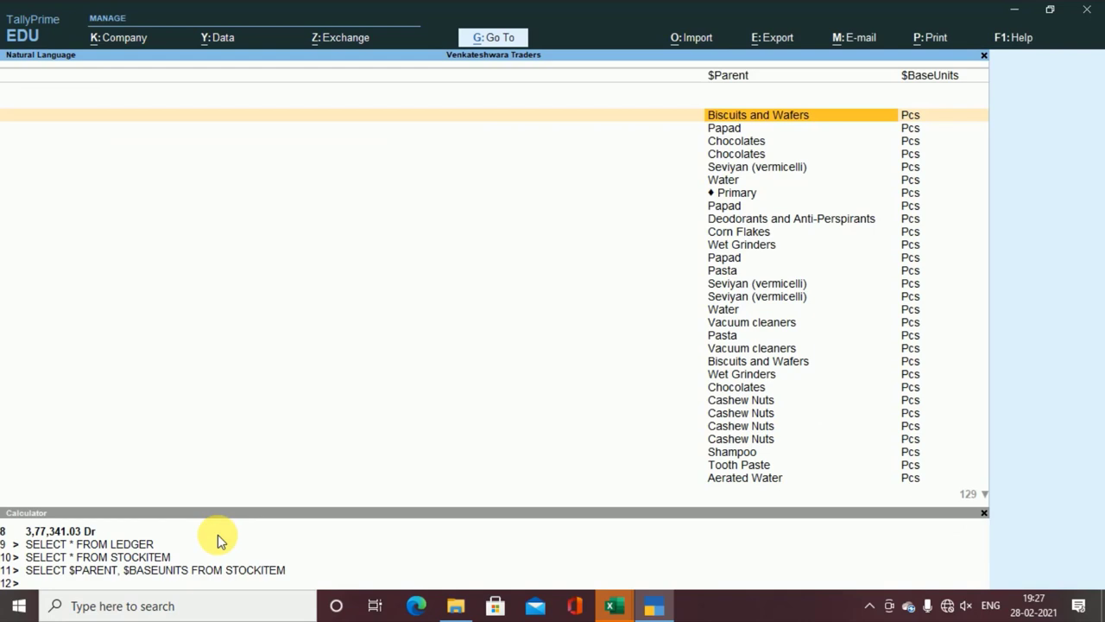
pyautogui.scroll(-2, 742, 414)
pyautogui.scroll(-2, 743, 414)
pyautogui.click(740, 401)
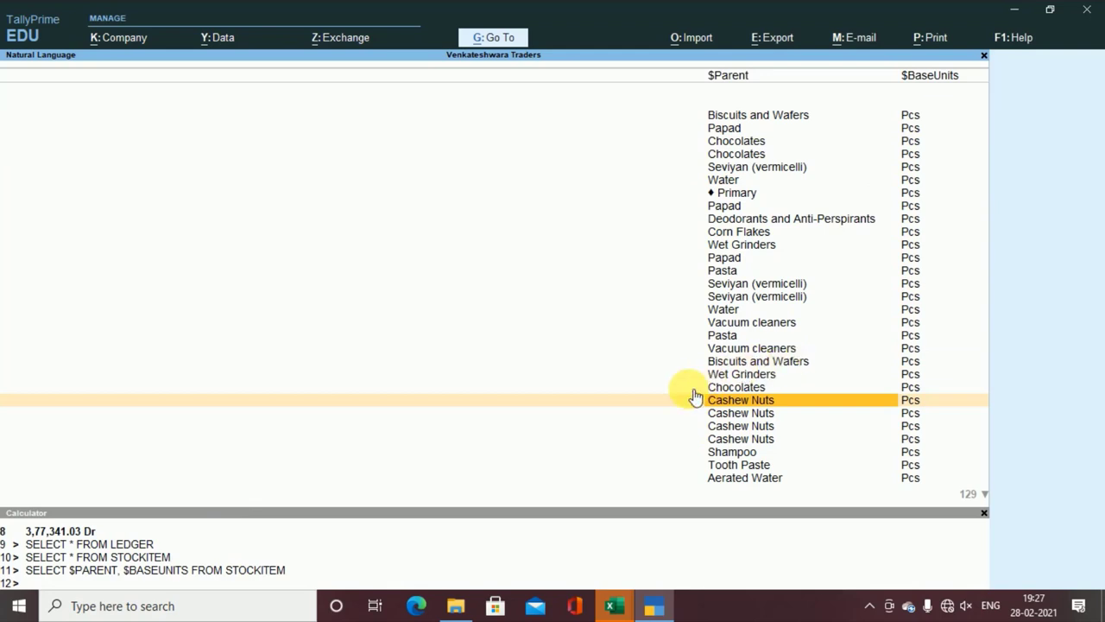
pyautogui.press('ctrl')
# Export the $Parent and $BaseUnits stock item results to Excel as Tally.xlsx.
pyautogui.hotkey('ctrl', 'e')
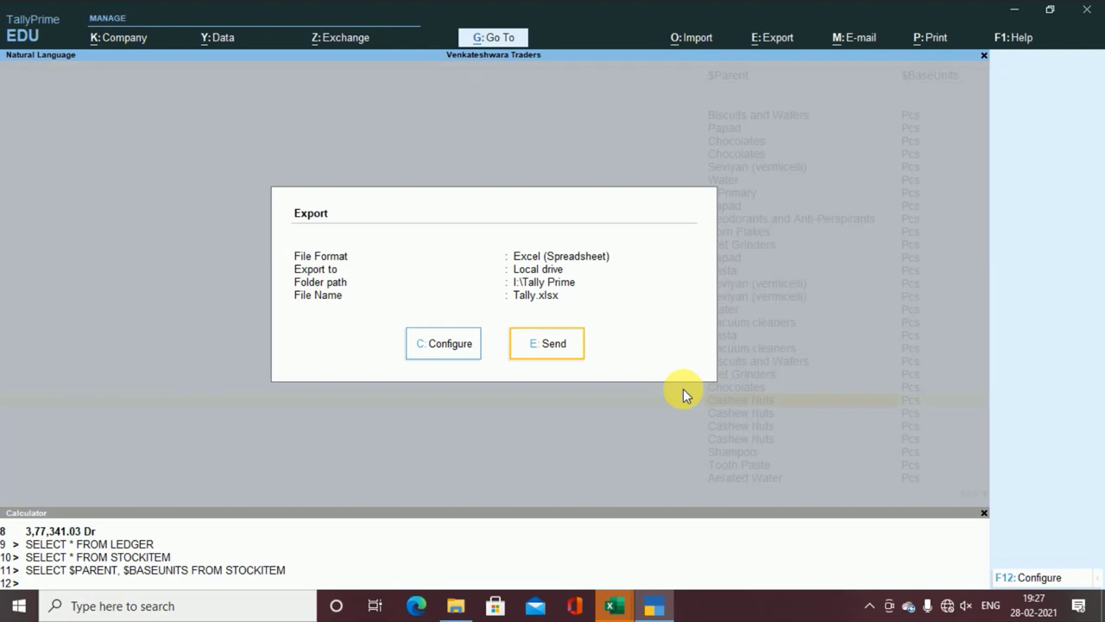
pyautogui.click(556, 352)
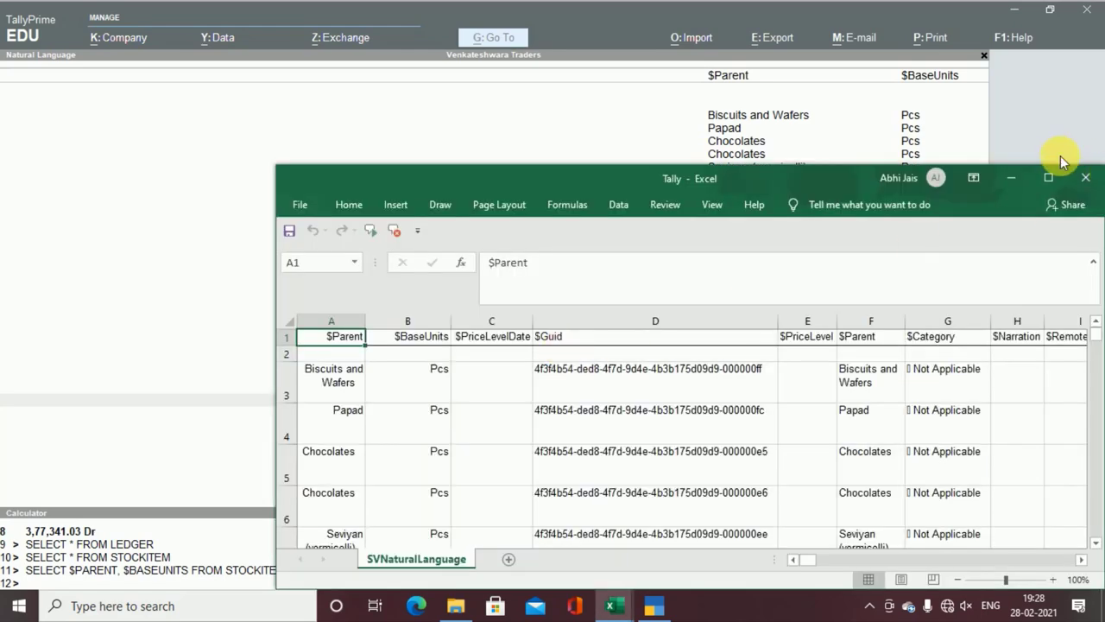
# Maximize the Excel window and scroll through the stock item rows to the last entry and back.
pyautogui.click(1048, 177)
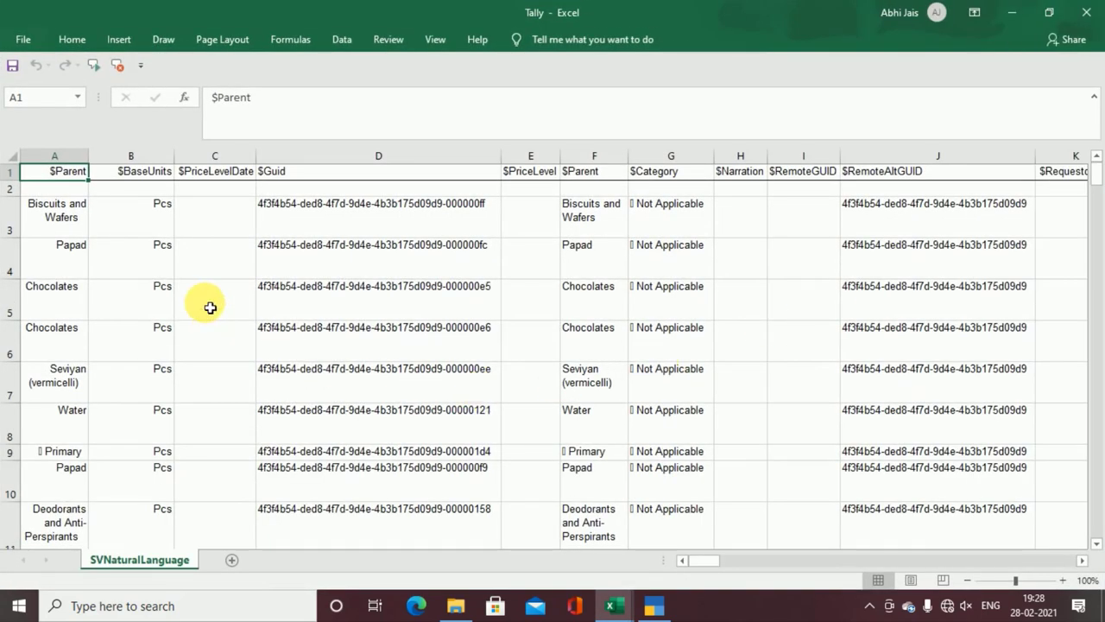
pyautogui.scroll(-1, 203, 306)
pyautogui.scroll(1, 190, 303)
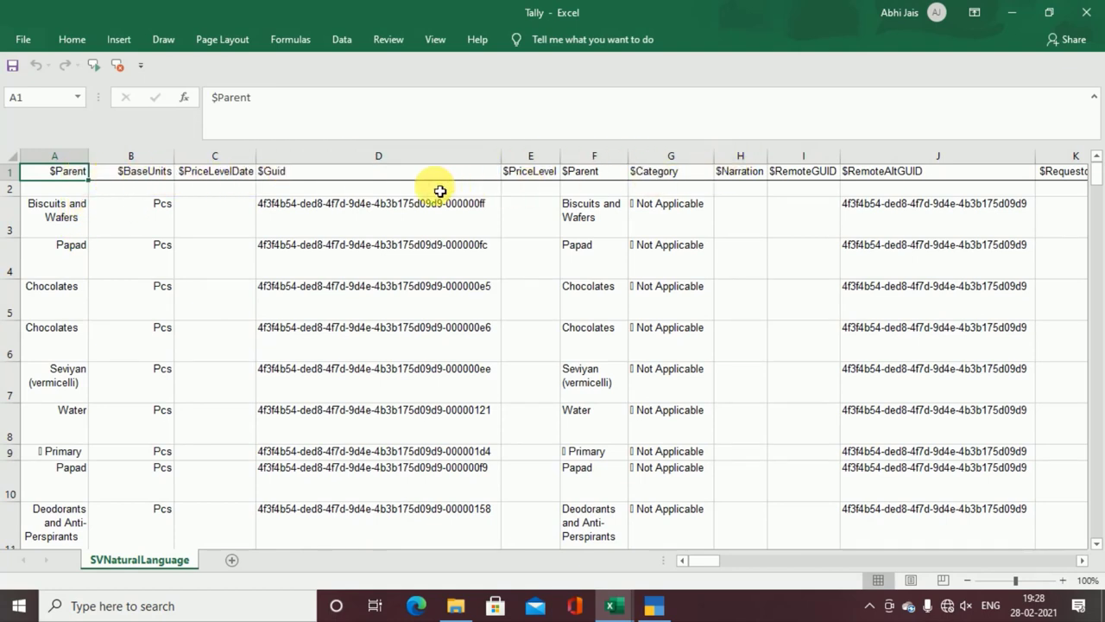
pyautogui.scroll(-3, 296, 407)
pyautogui.scroll(-1, 296, 406)
pyautogui.scroll(-4, 279, 395)
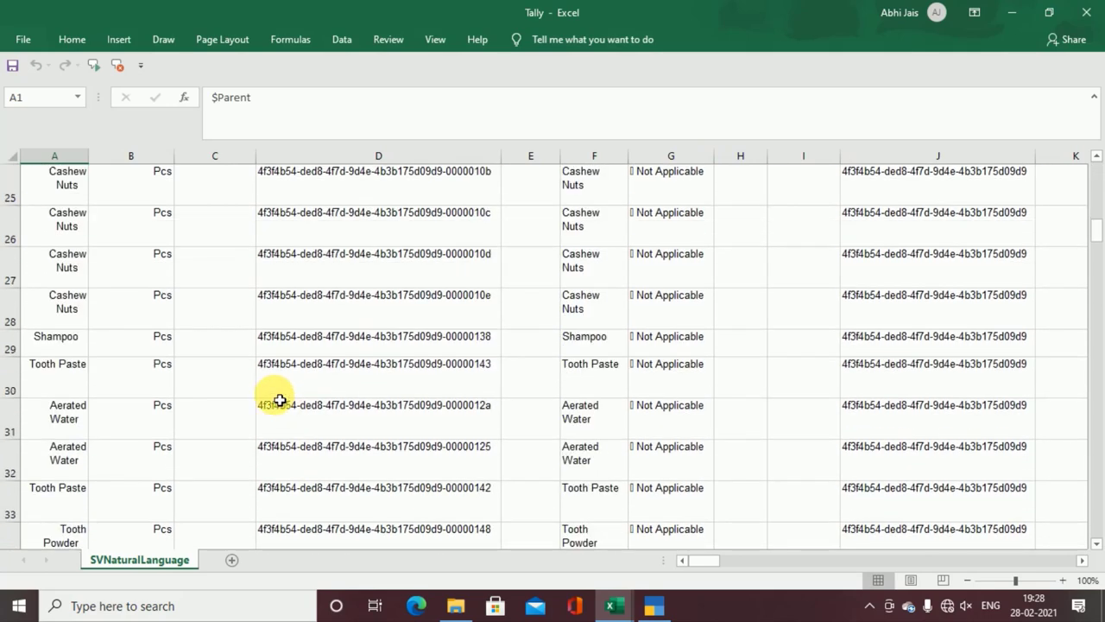
pyautogui.scroll(-4, 268, 395)
pyautogui.scroll(-4, 268, 394)
pyautogui.scroll(-5, 264, 389)
pyautogui.scroll(-4, 264, 390)
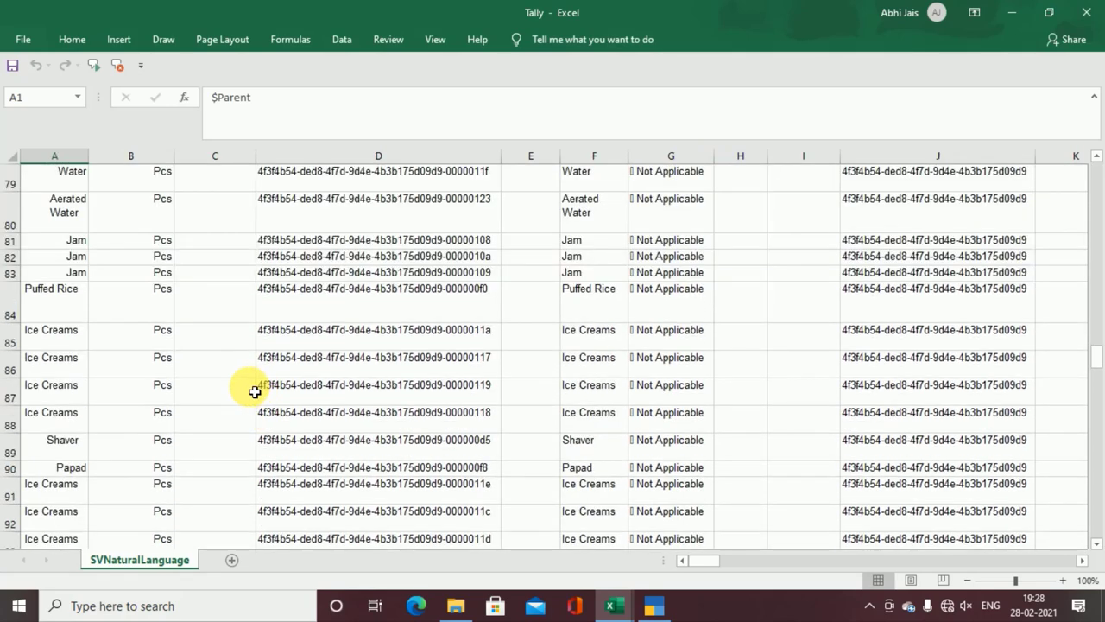
pyautogui.scroll(-6, 251, 388)
pyautogui.scroll(-4, 135, 385)
pyautogui.scroll(-4, 134, 376)
pyautogui.scroll(-2, 134, 376)
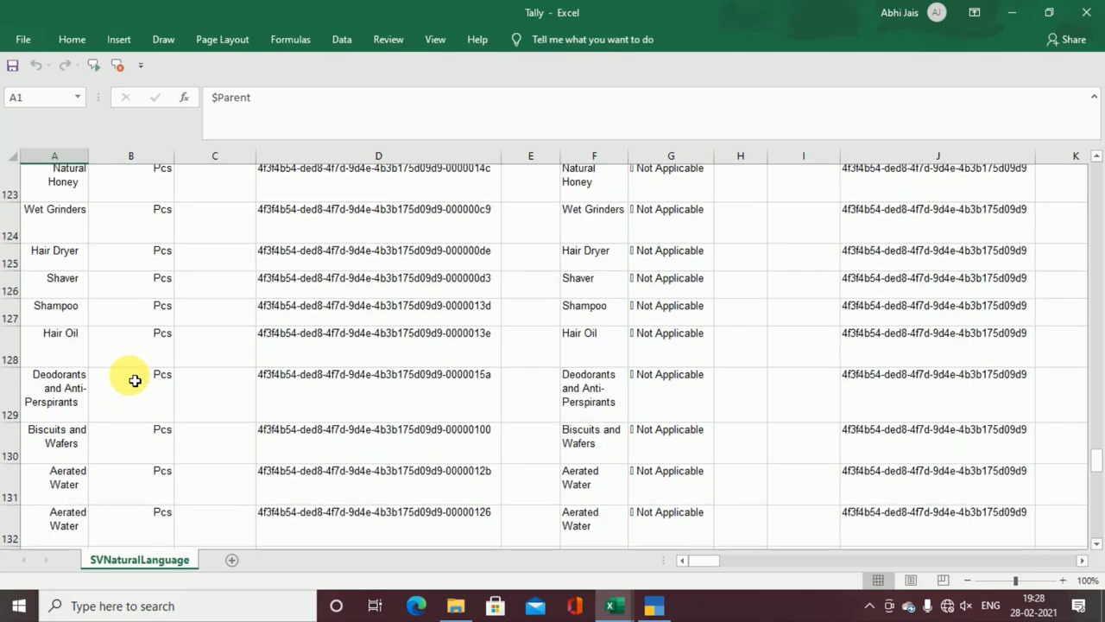
pyautogui.scroll(-6, 135, 379)
pyautogui.scroll(-3, 135, 380)
pyautogui.scroll(-2, 135, 371)
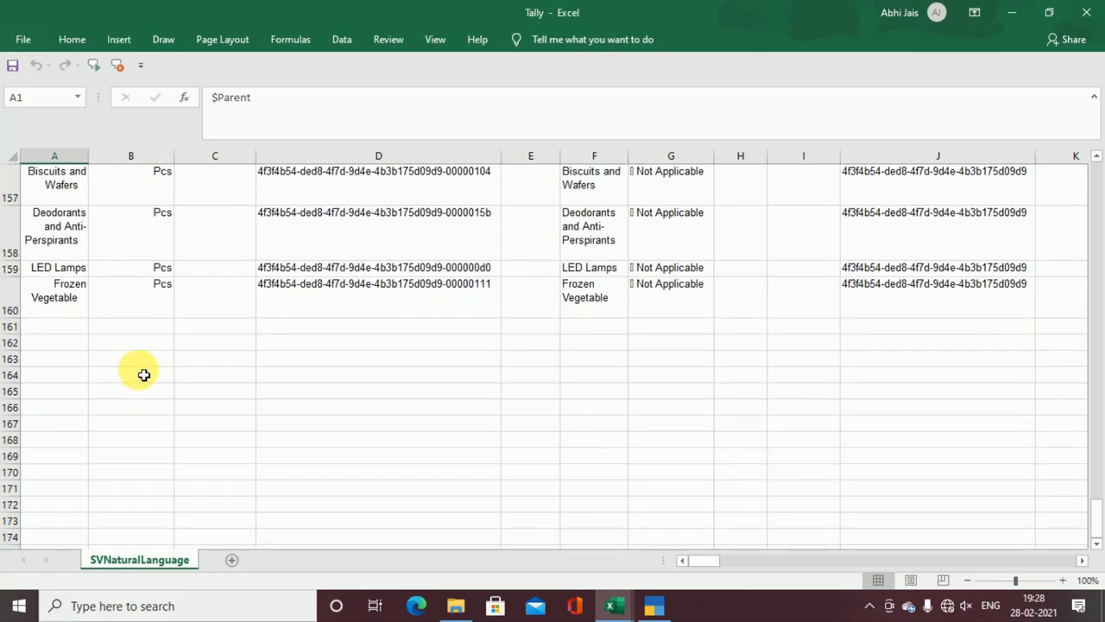
pyautogui.scroll(6, 143, 373)
pyautogui.scroll(7, 143, 371)
pyautogui.scroll(6, 143, 371)
pyautogui.scroll(6, 144, 375)
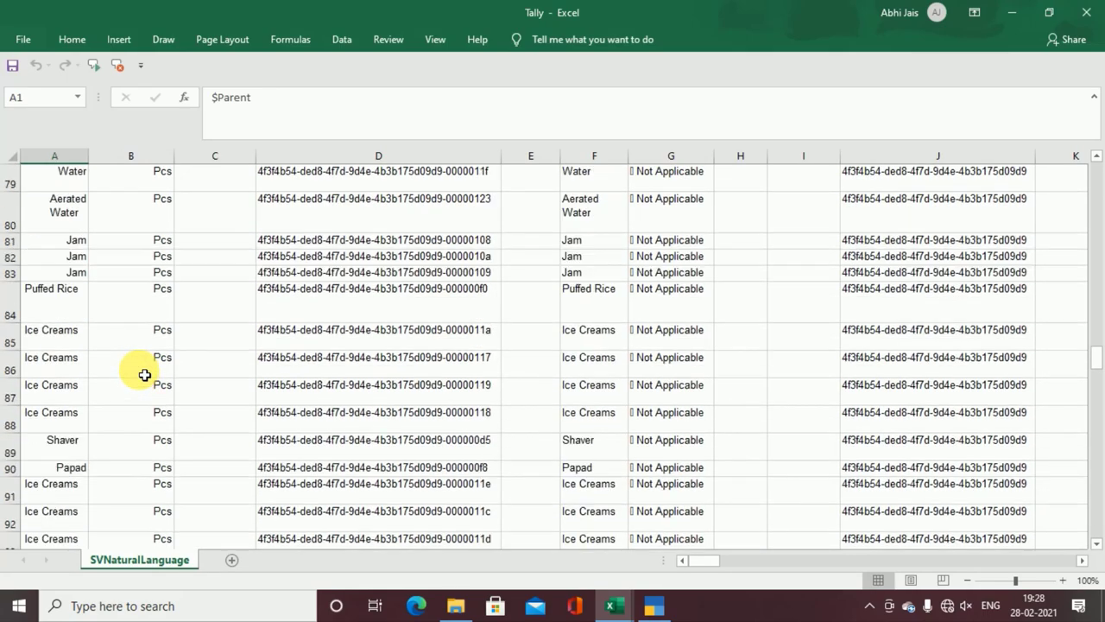
pyautogui.scroll(9, 143, 372)
pyautogui.scroll(8, 146, 374)
pyautogui.scroll(4, 186, 369)
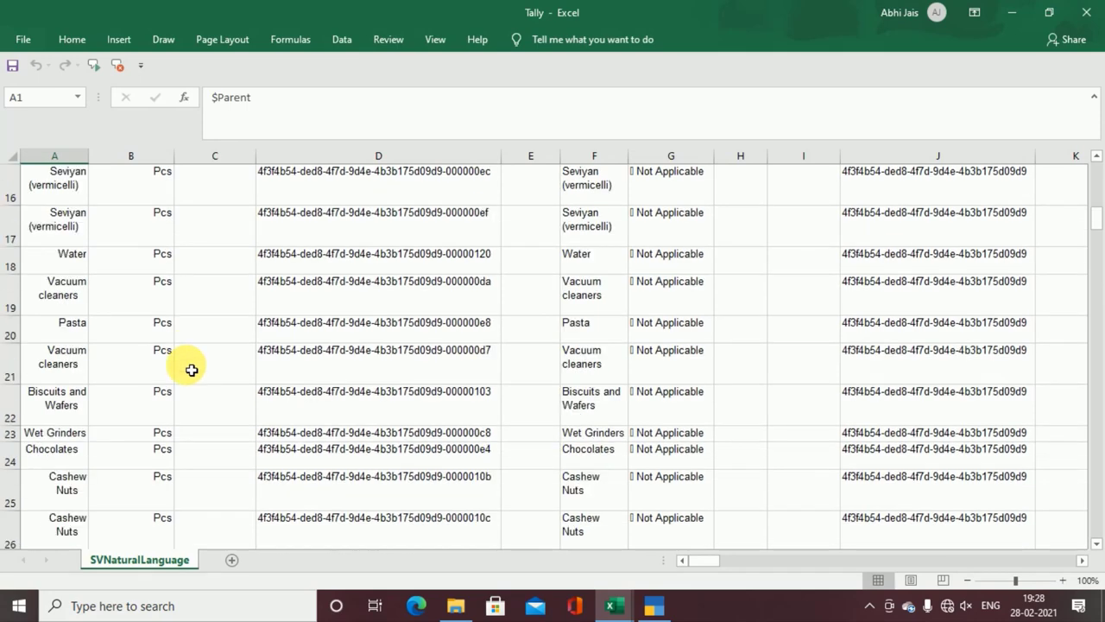
pyautogui.scroll(5, 191, 369)
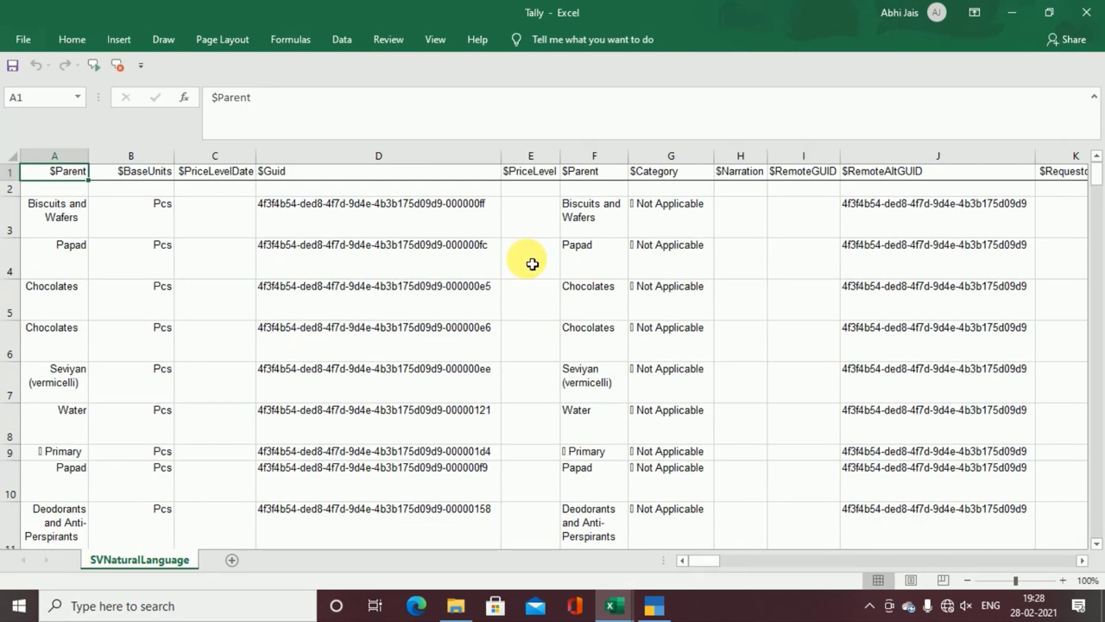
# Back in TallyPrime, run SELECT $NAME, $OPENINGBALANCE FROM LEDGER and page down the results.
pyautogui.click(653, 605)
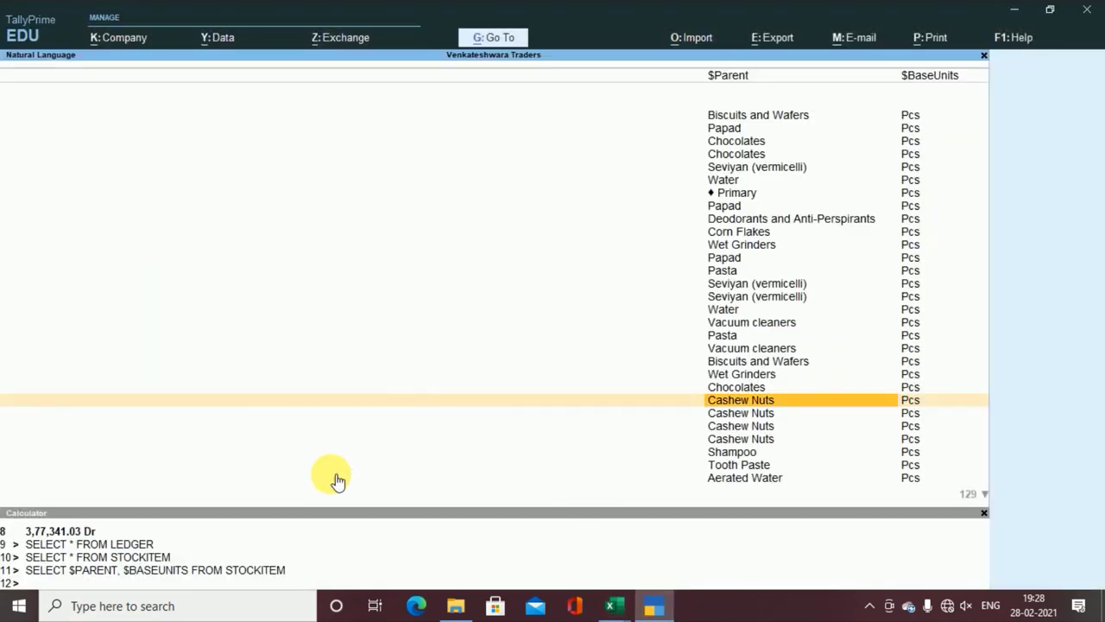
pyautogui.click(197, 580)
pyautogui.write('SELECT')
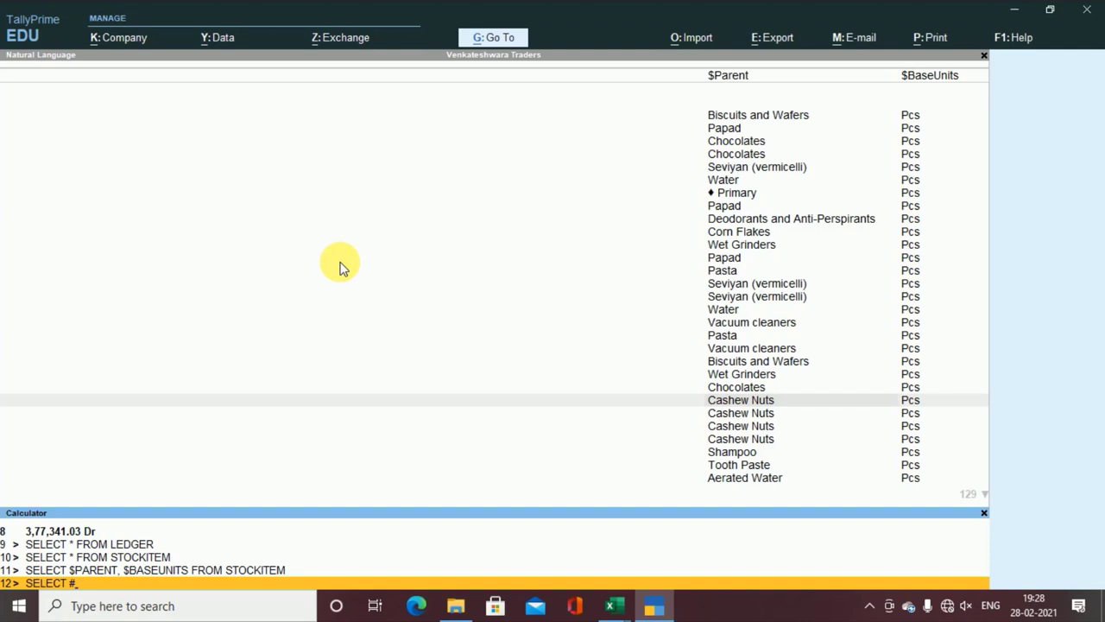
pyautogui.write('$')
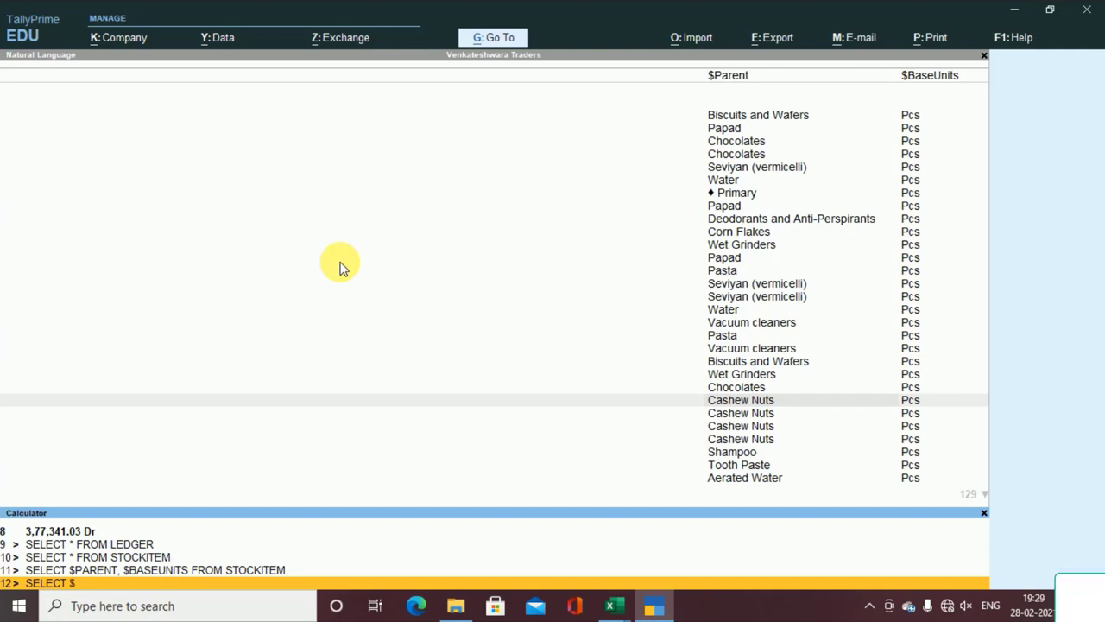
pyautogui.write('NAME')
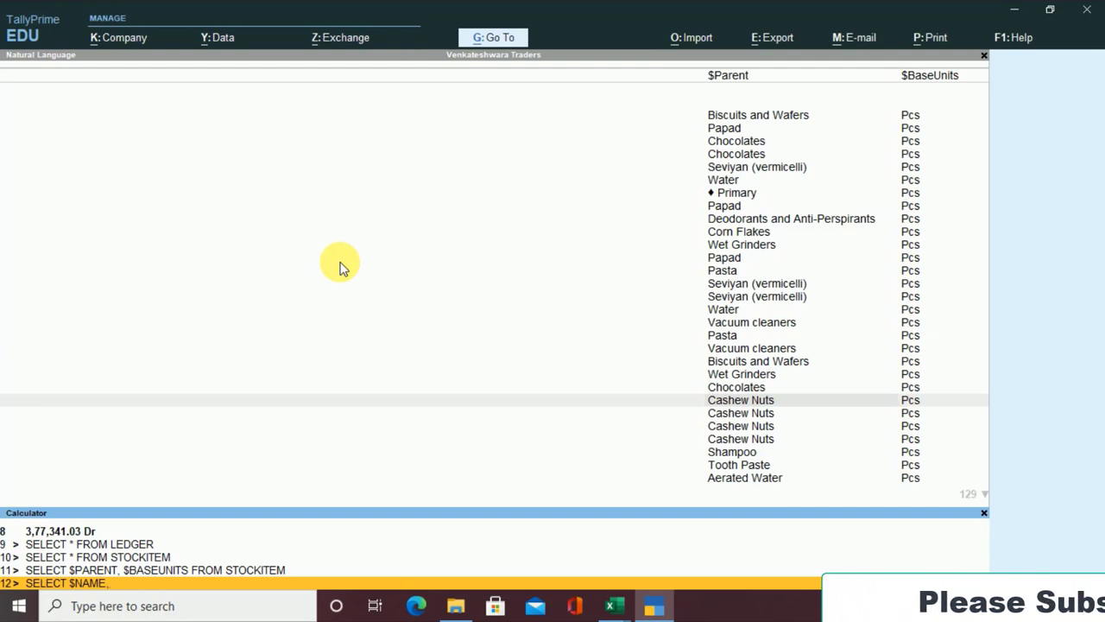
pyautogui.write(', $')
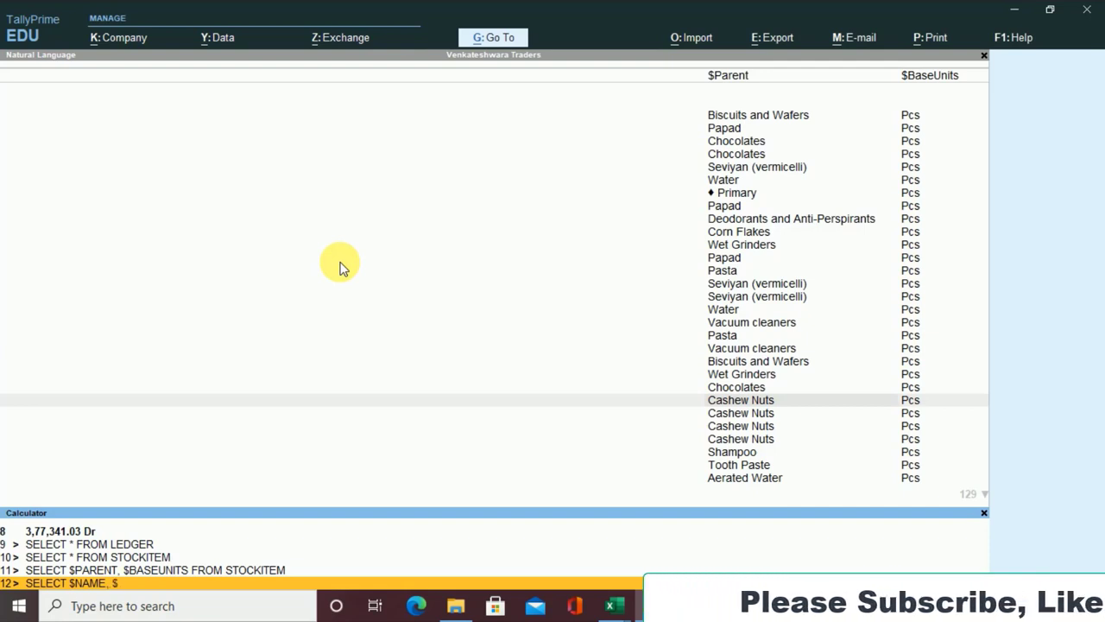
pyautogui.write('OPE')
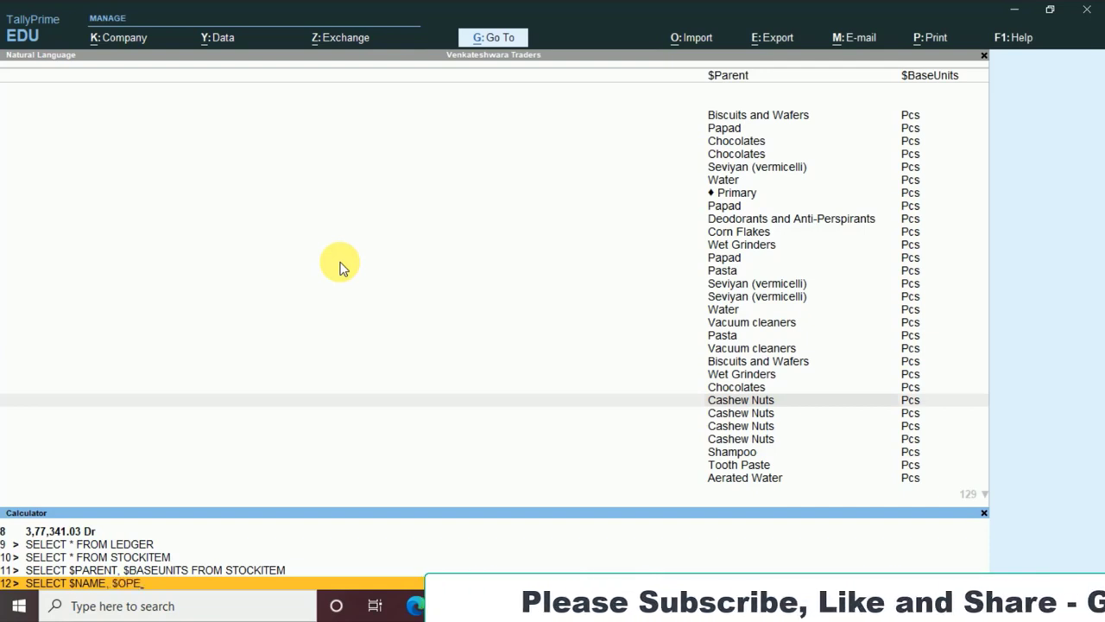
pyautogui.write('NIN')
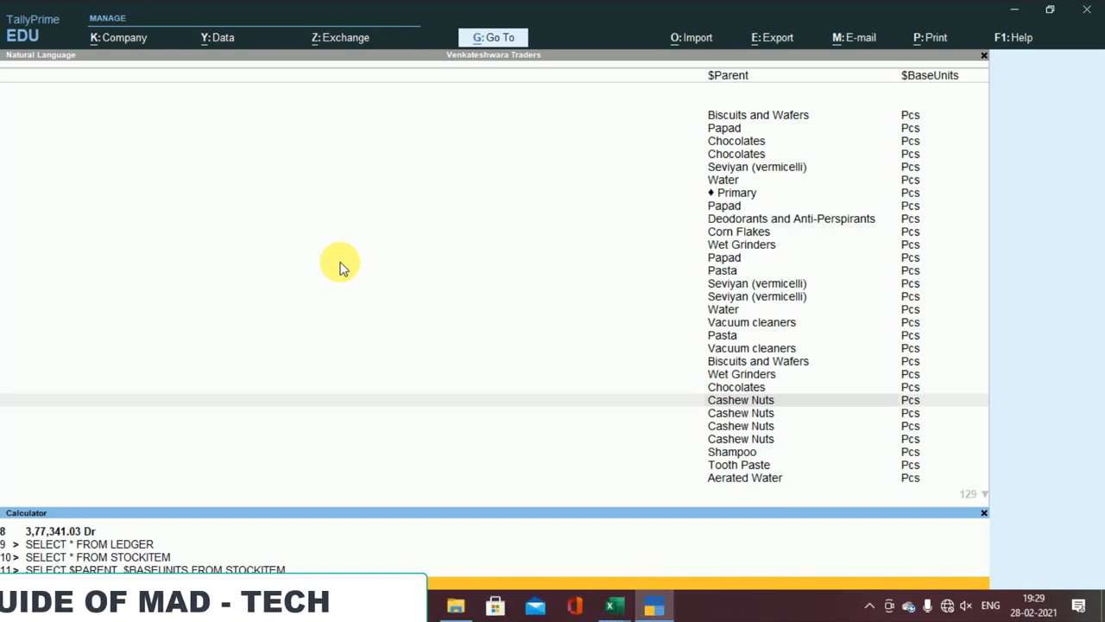
pyautogui.press('Return')
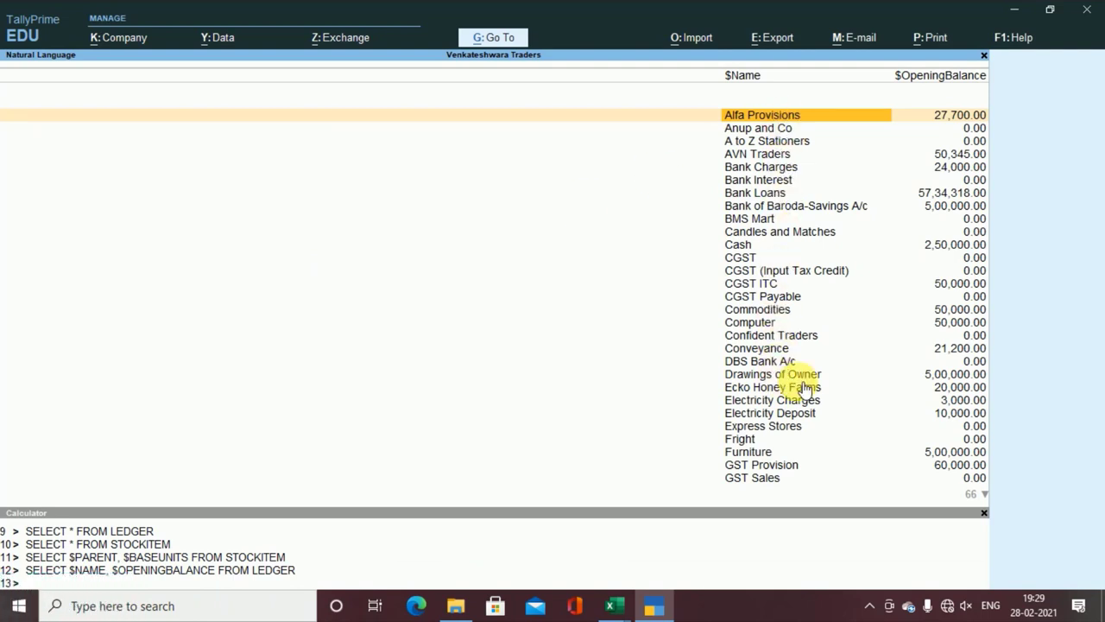
pyautogui.press('Down')
pyautogui.press('Down')
pyautogui.press('Down')
pyautogui.press('Down')
pyautogui.press('Down')
pyautogui.press('Down')
pyautogui.press('Down')
pyautogui.press('Down')
pyautogui.press('Down')
pyautogui.press('Down')
pyautogui.press('Down')
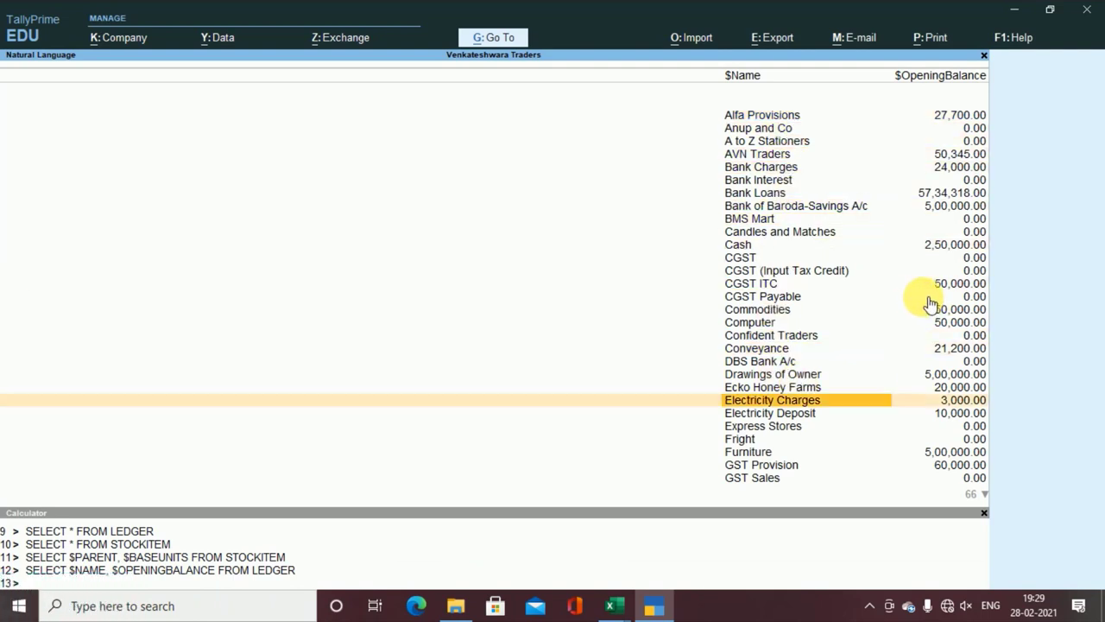
pyautogui.press('Down')
pyautogui.press('Down')
pyautogui.press('Down')
pyautogui.press('Down')
pyautogui.press('Down')
pyautogui.press('Down')
pyautogui.press('Down')
pyautogui.press('Down')
pyautogui.press('Down')
pyautogui.press('Down')
pyautogui.press('Down')
pyautogui.press('Down')
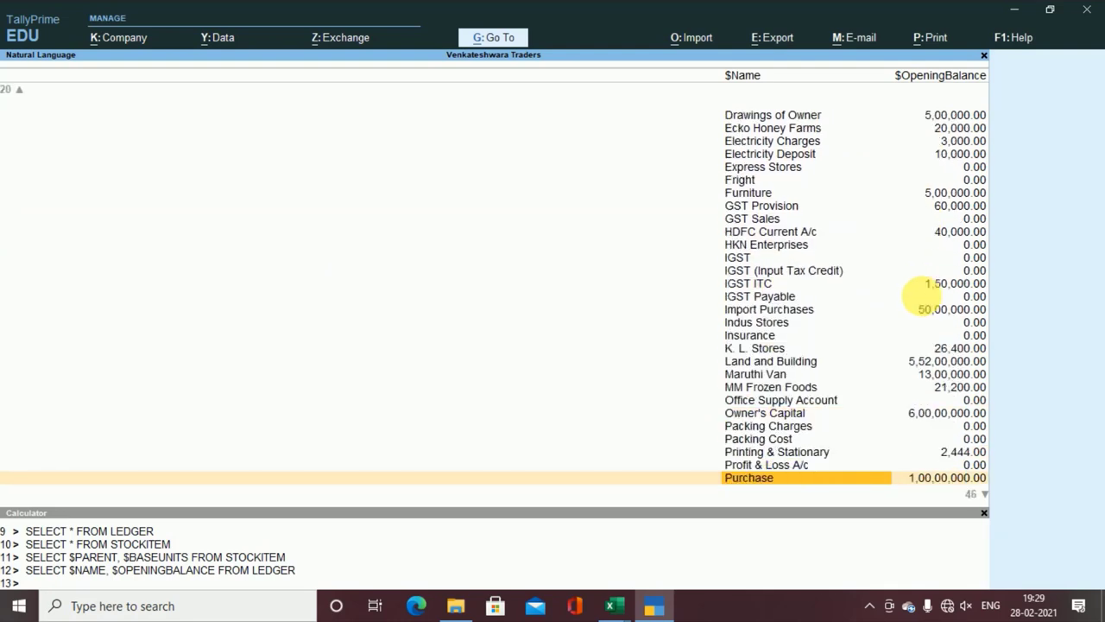
pyautogui.press('Down')
pyautogui.press('Down')
pyautogui.press('Down')
pyautogui.press('Down')
pyautogui.press('Down')
pyautogui.press('Down')
pyautogui.press('Down')
pyautogui.press('Down')
pyautogui.press('Down')
pyautogui.press('Down')
pyautogui.press('Down')
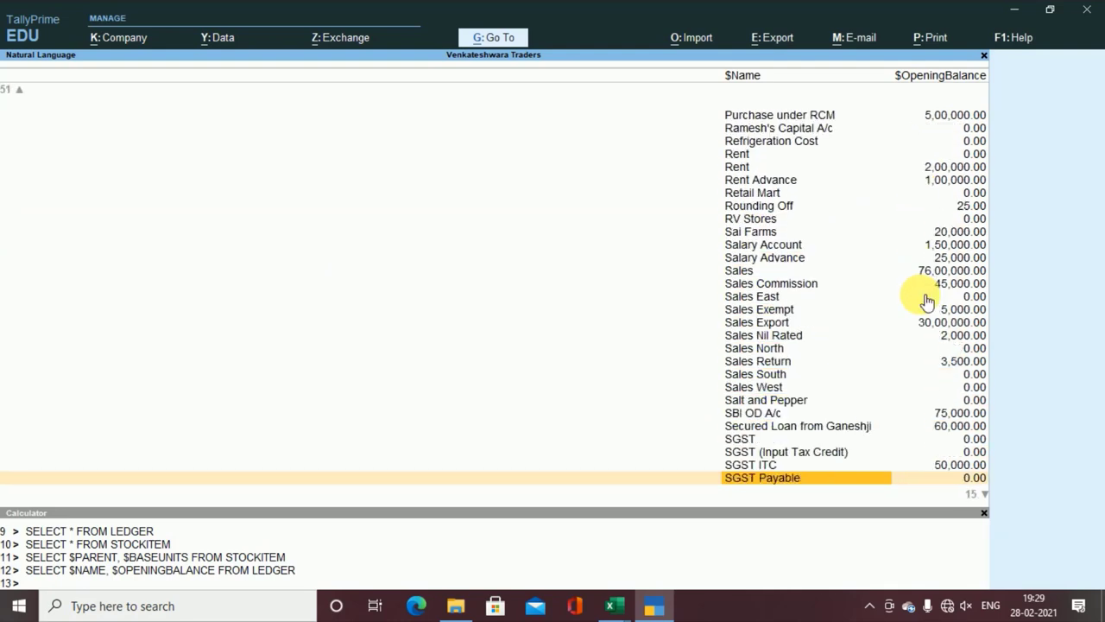
# Send the ledger name and opening balance results to Excel as Tally.xlsx.
pyautogui.hotkey('alt', 'e')
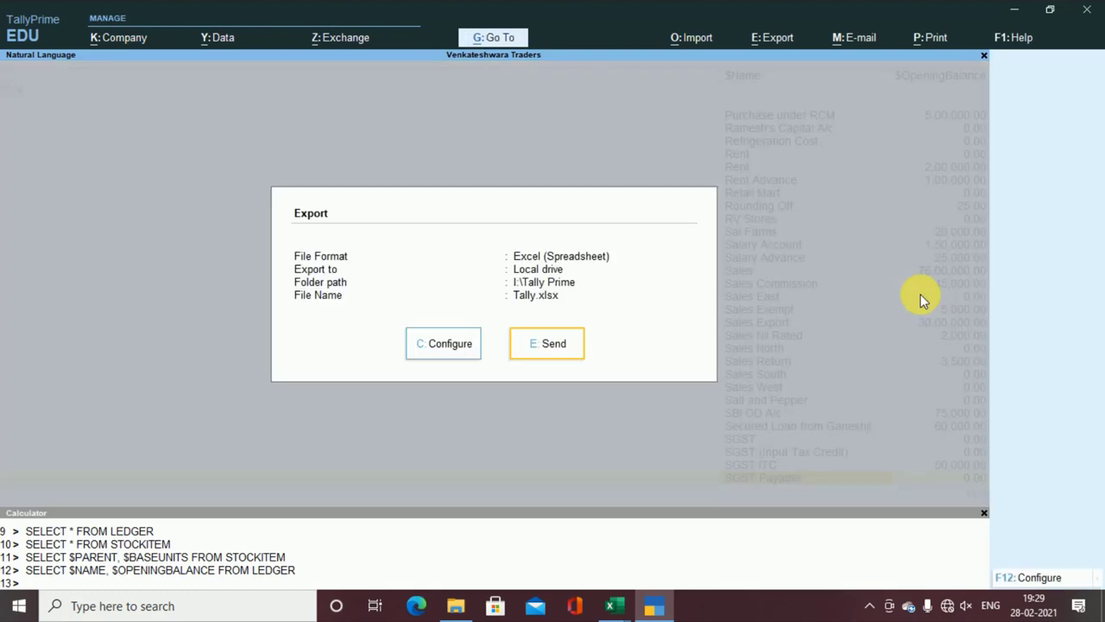
pyautogui.click(536, 350)
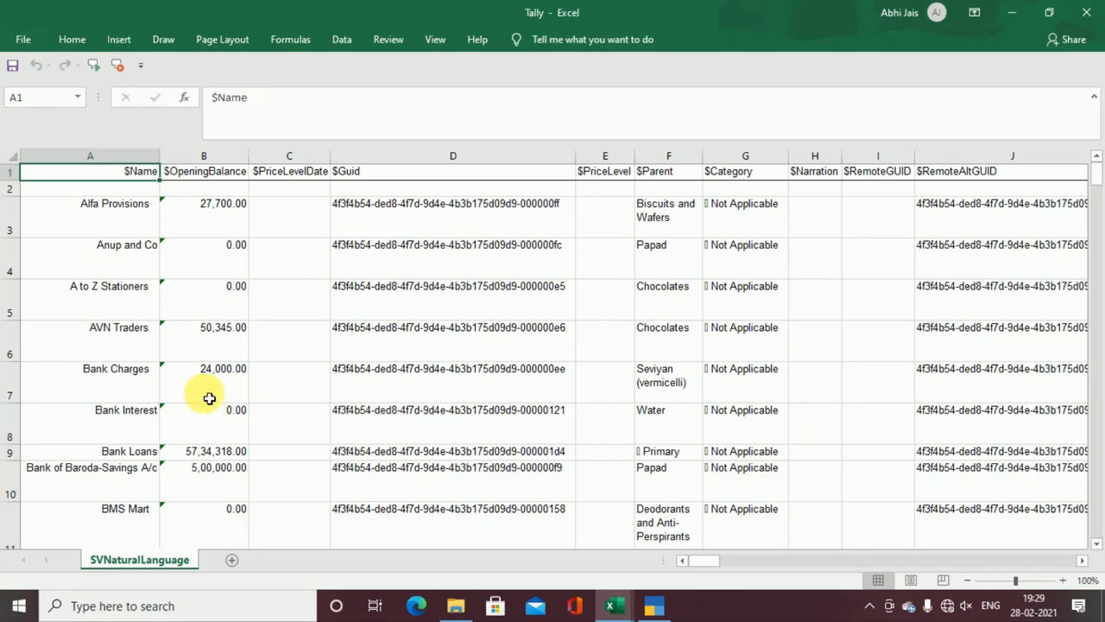
# Scroll down the exported rows in Excel, then reopen TallyPrime's Export options with Alt+E.
pyautogui.scroll(-2, 224, 213)
pyautogui.scroll(-8, 234, 217)
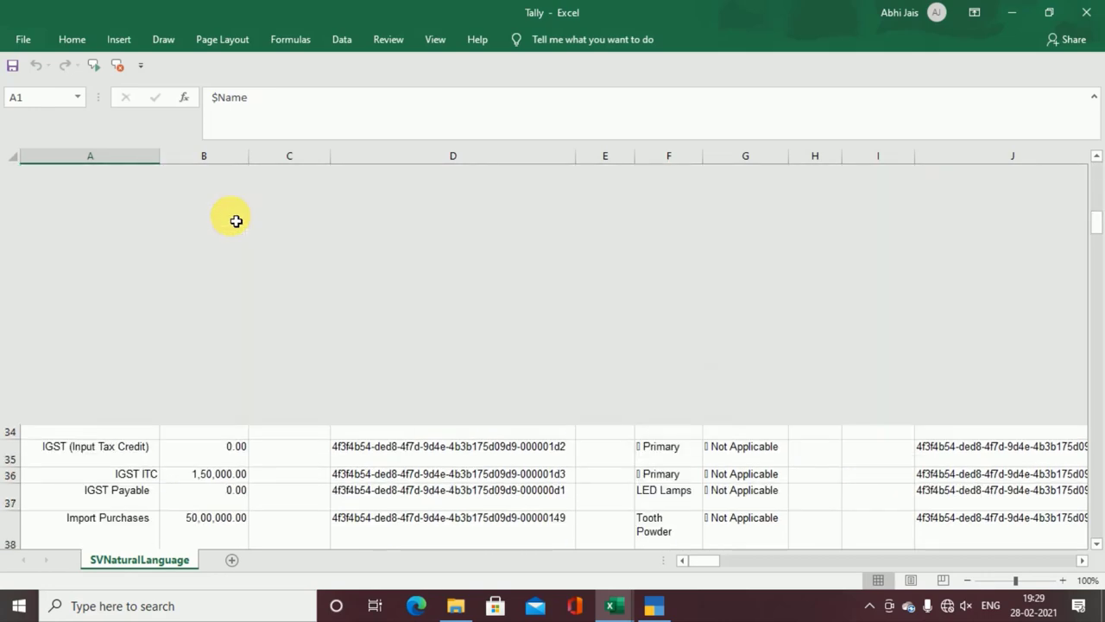
pyautogui.scroll(-3, 234, 217)
pyautogui.scroll(-4, 236, 221)
pyautogui.scroll(-5, 235, 221)
pyautogui.scroll(-7, 236, 221)
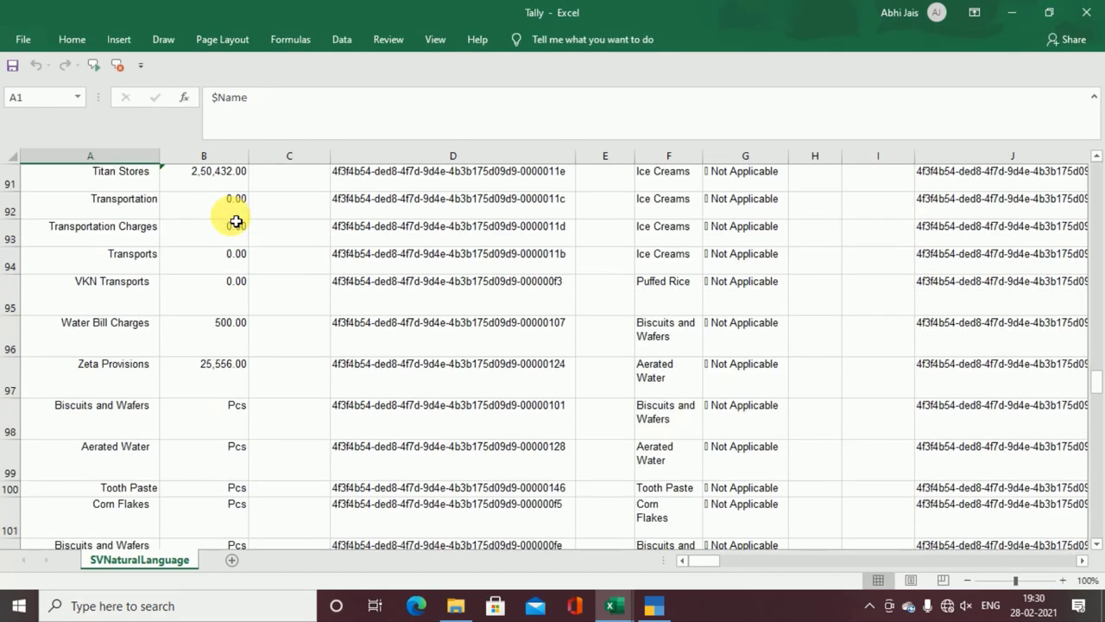
pyautogui.scroll(-4, 236, 221)
pyautogui.scroll(-6, 235, 221)
pyautogui.scroll(-1, 236, 221)
pyautogui.scroll(-4, 234, 217)
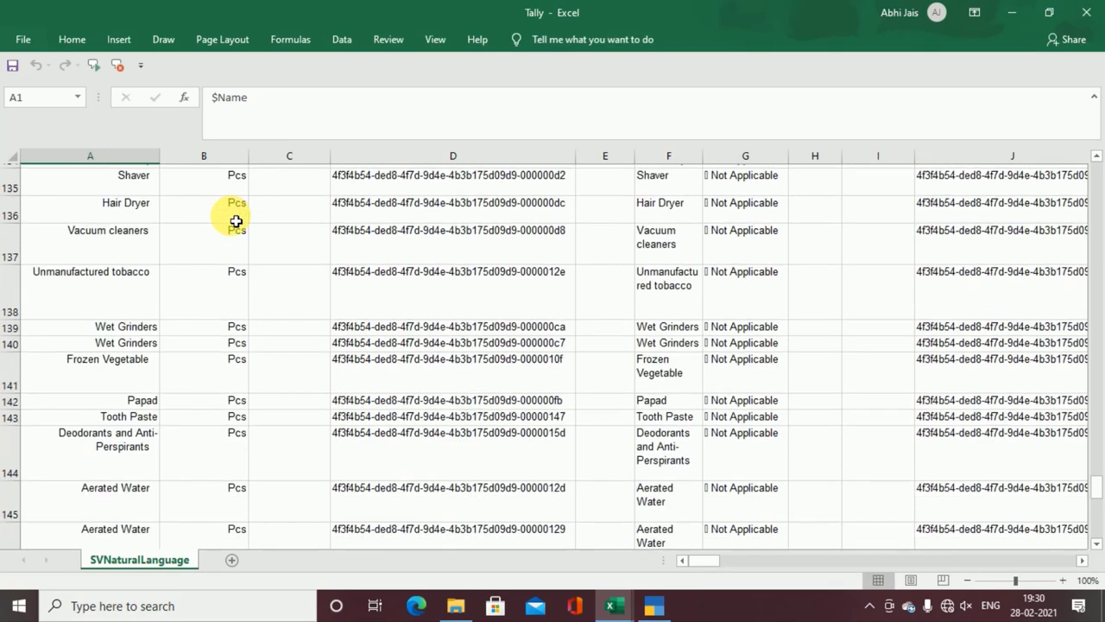
pyautogui.hotkey('alt', 'Tab')
pyautogui.hotkey('alt', 'e')
# Check the Export file name setting, keep it as Tally.xlsx, and close the export settings.
pyautogui.press('c')
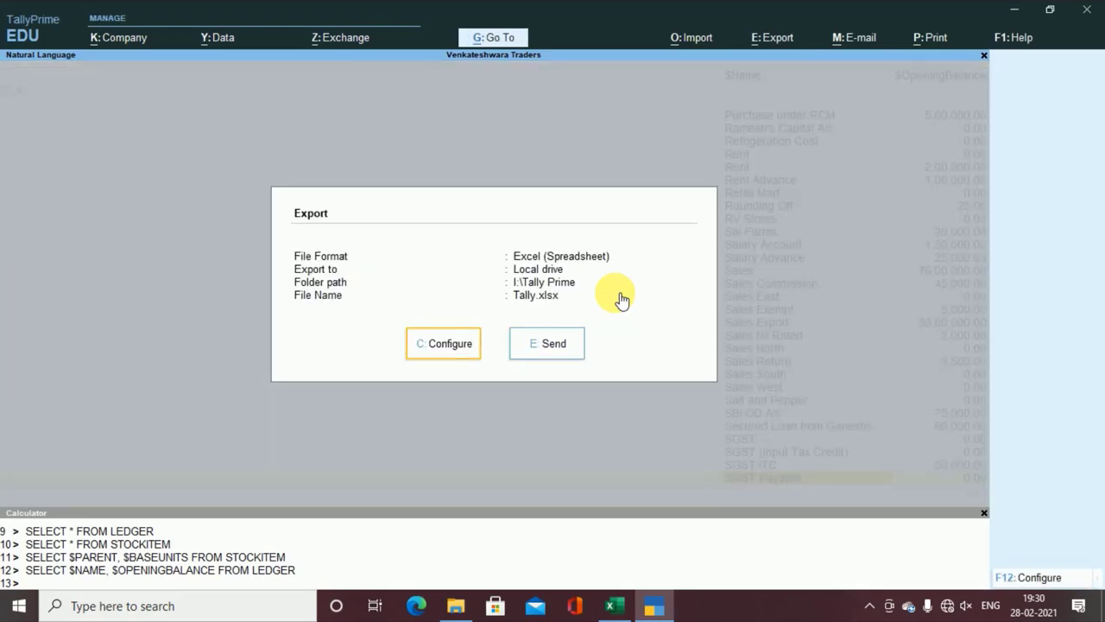
pyautogui.press('Down')
pyautogui.press('Down')
pyautogui.press('Down')
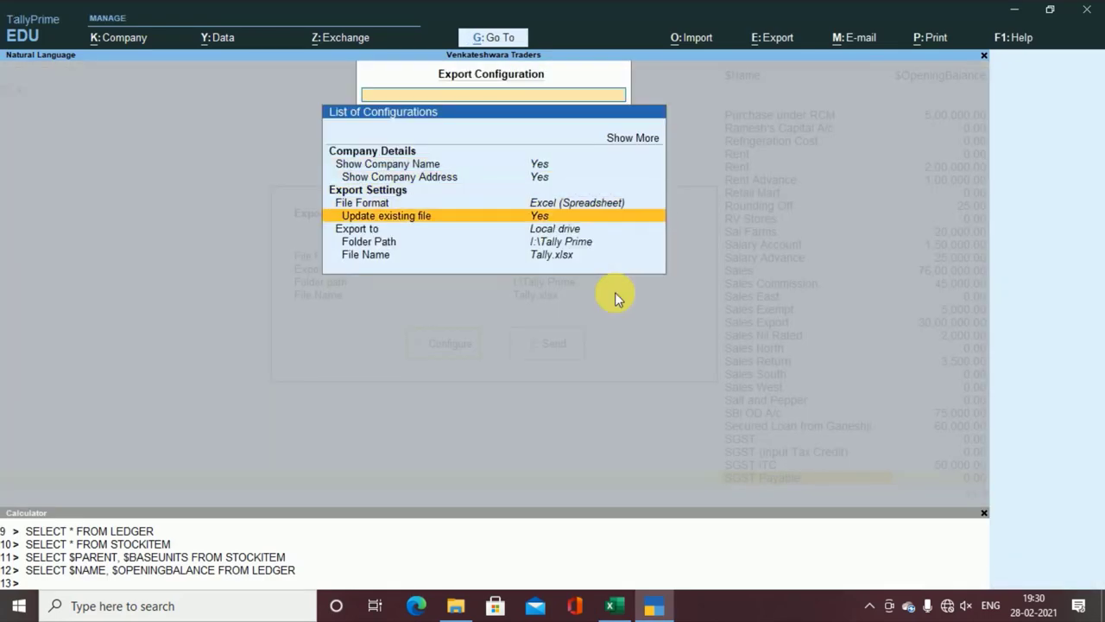
pyautogui.press('Down')
pyautogui.press('Down')
pyautogui.press('Down')
pyautogui.press('Return')
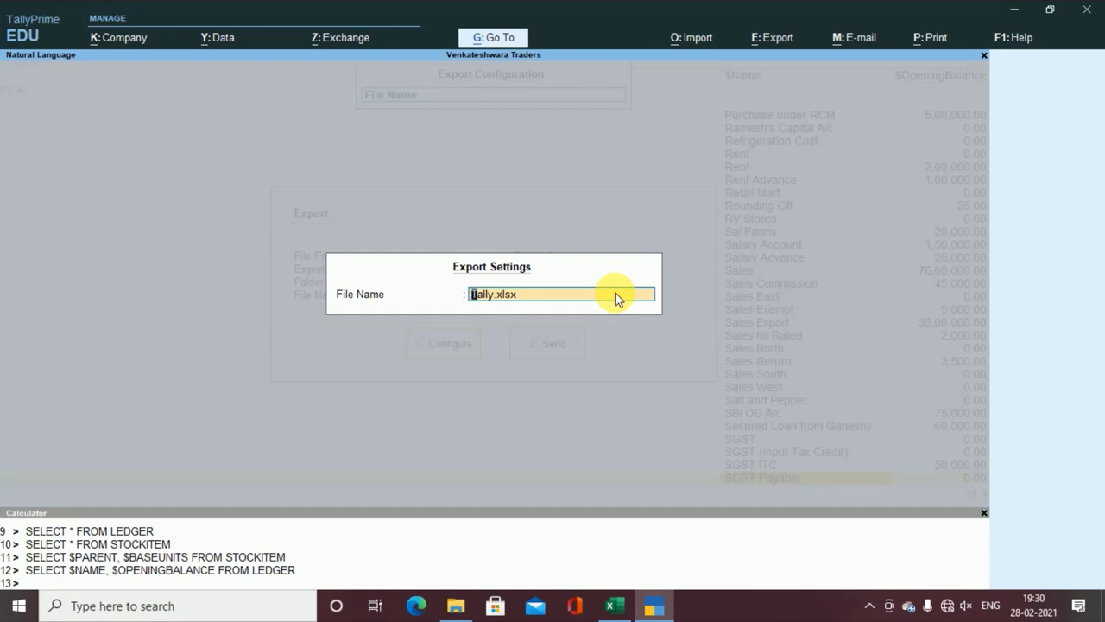
pyautogui.press('Return')
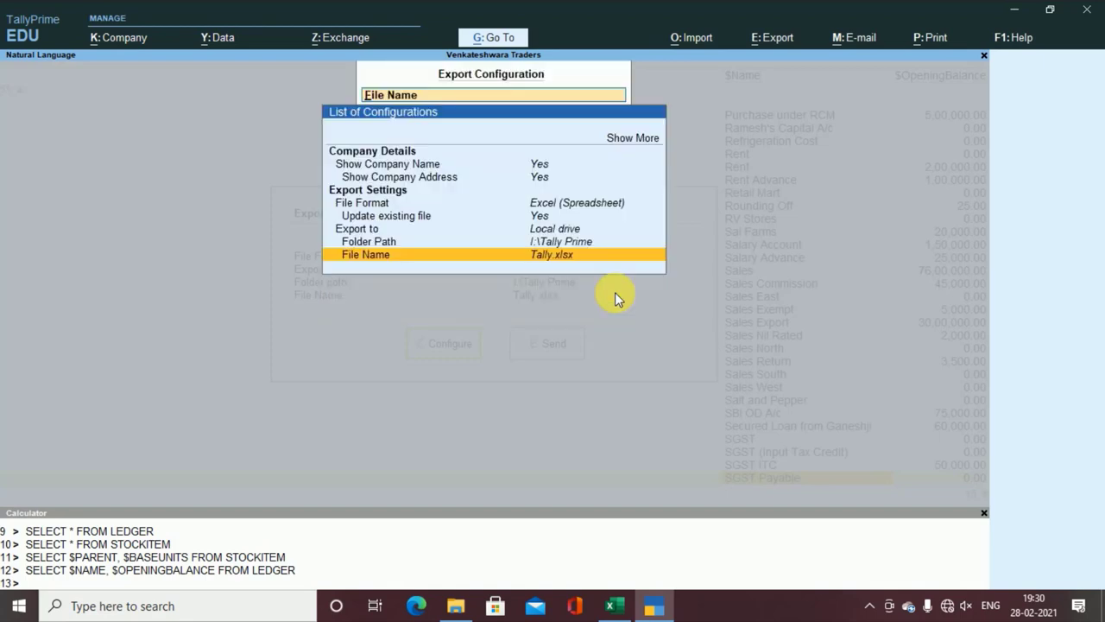
pyautogui.press('Up')
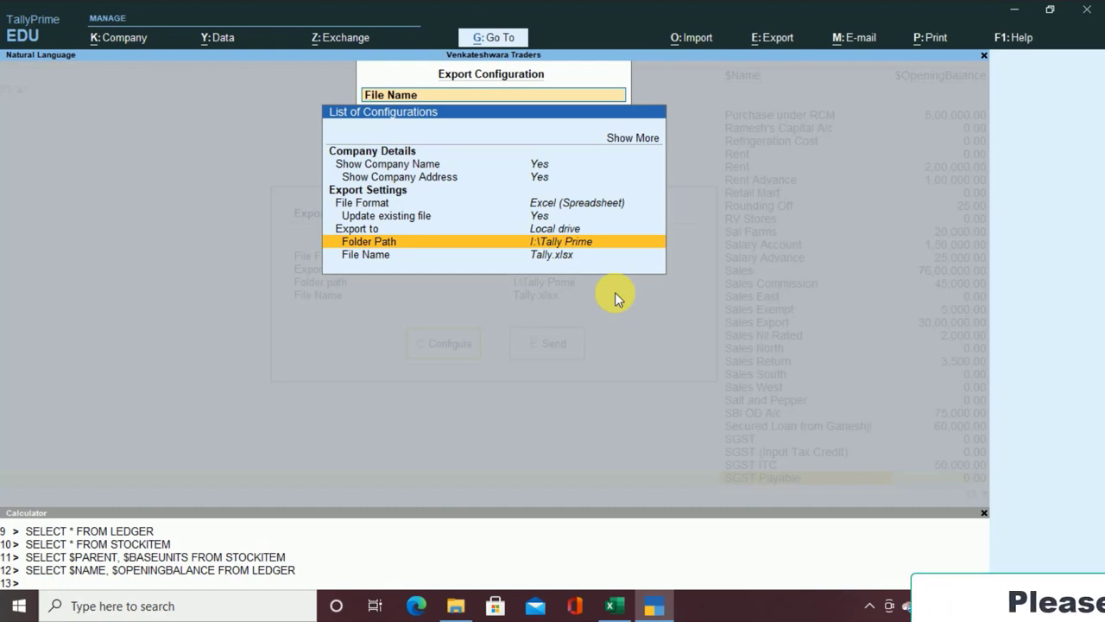
pyautogui.press('Down')
pyautogui.press('Escape')
pyautogui.press('Escape')
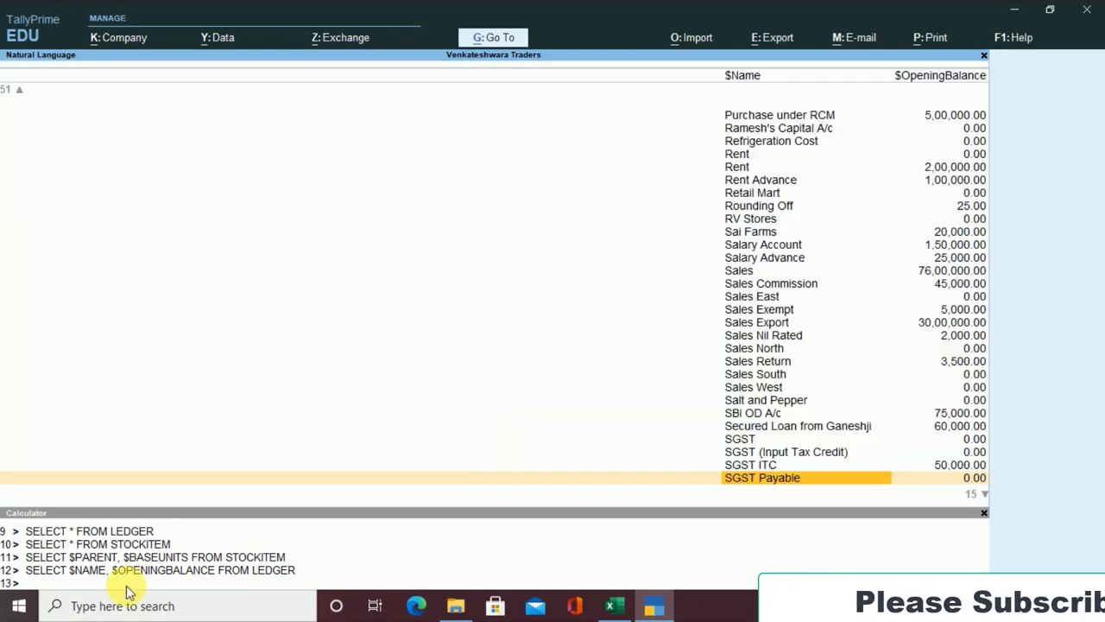
# Put focus on the calculator's query line to begin a SELECT * FROM COSTCENTRES query.
pyautogui.click(124, 585)
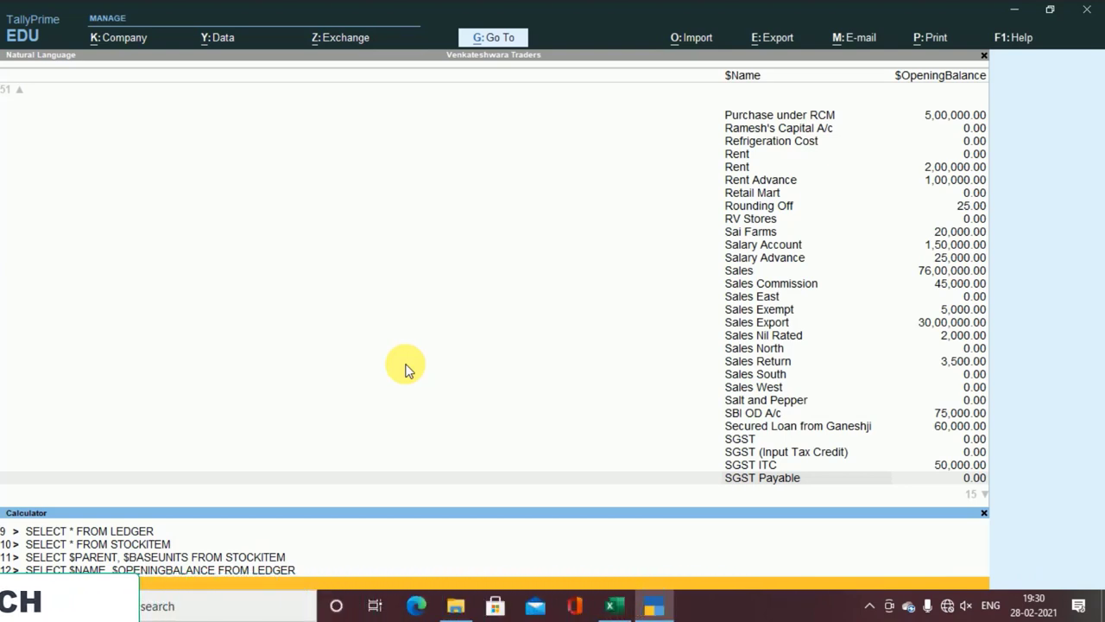
# Run SELECT * FROM COSTCENTRES and browse the six cost centres' Parent, category and other columns.
pyautogui.write('STCENT')
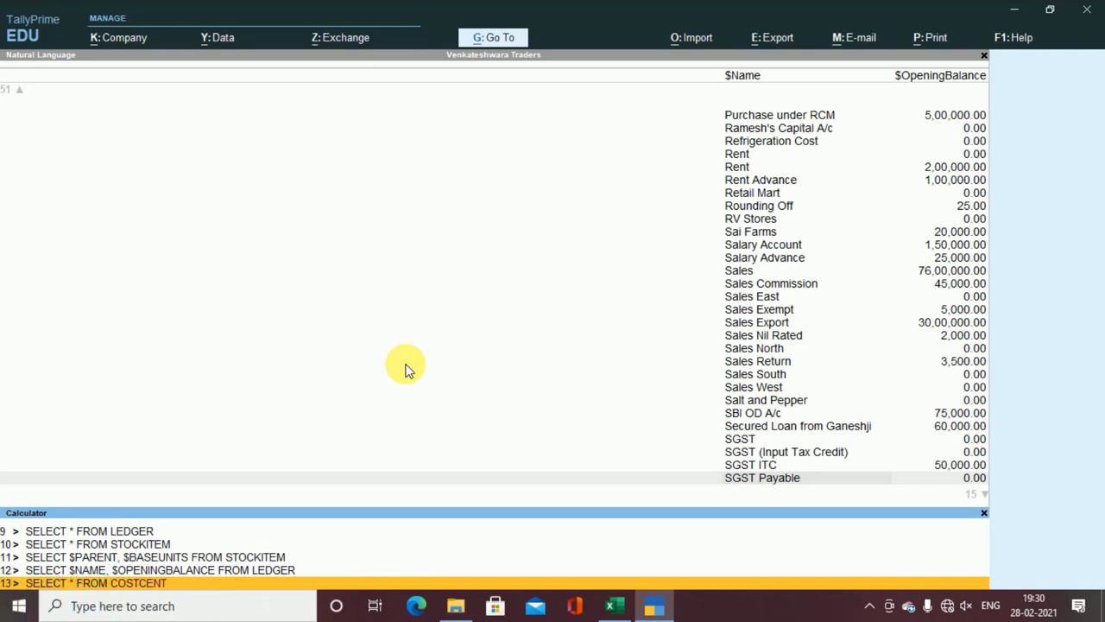
pyautogui.write('RES')
pyautogui.press('Return')
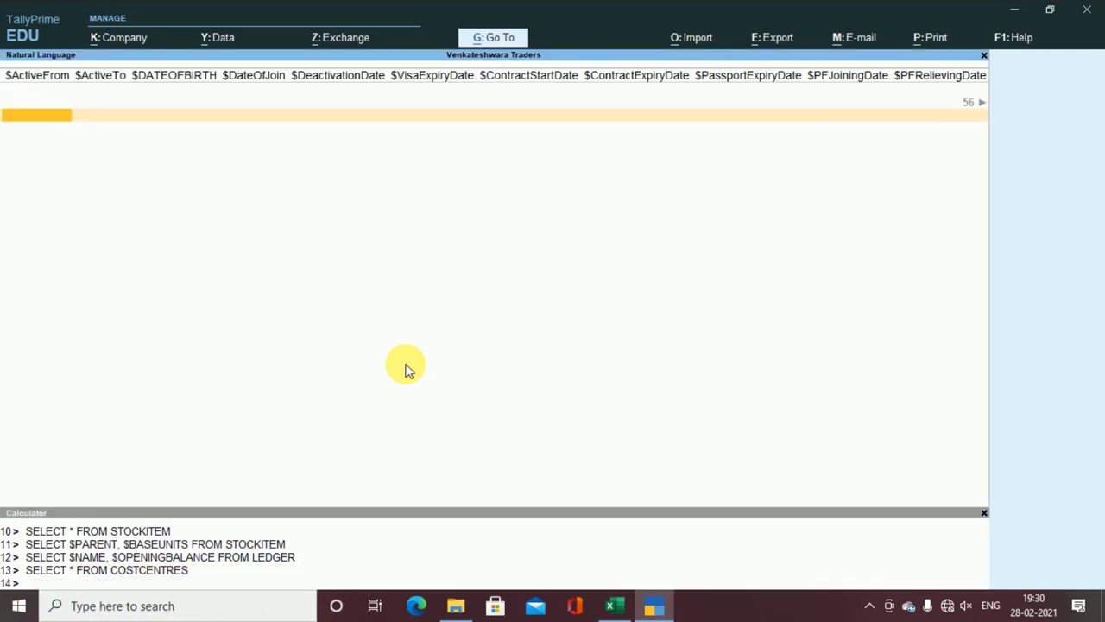
pyautogui.press('Right')
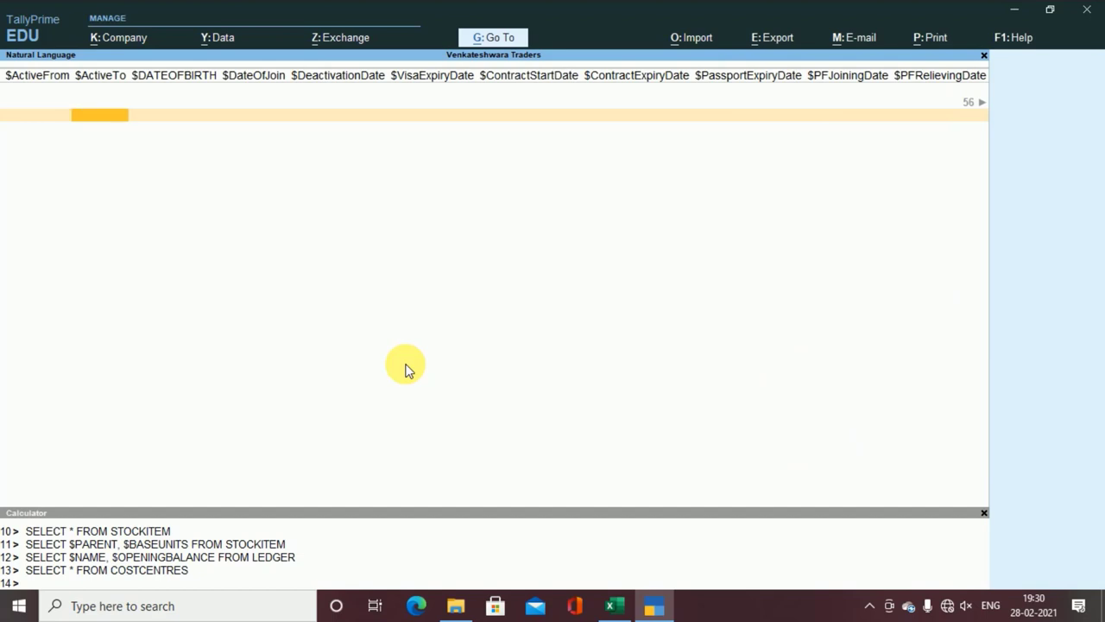
pyautogui.press('Right')
pyautogui.press('Right')
pyautogui.press('Right')
pyautogui.press('Right')
pyautogui.press('Right')
pyautogui.press('Right')
pyautogui.press('Left')
pyautogui.press('Left')
pyautogui.press('Left')
pyautogui.press('Left')
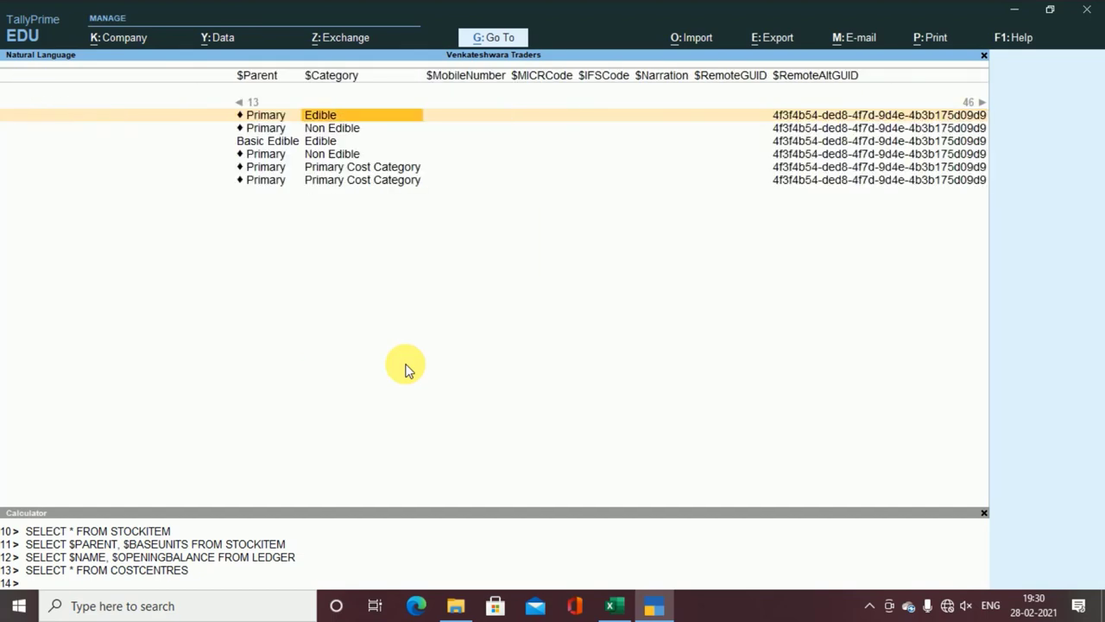
pyautogui.press('Left')
pyautogui.press('Left')
pyautogui.press('Left')
pyautogui.press('Right')
pyautogui.press('Right')
pyautogui.press('Right')
pyautogui.press('Right')
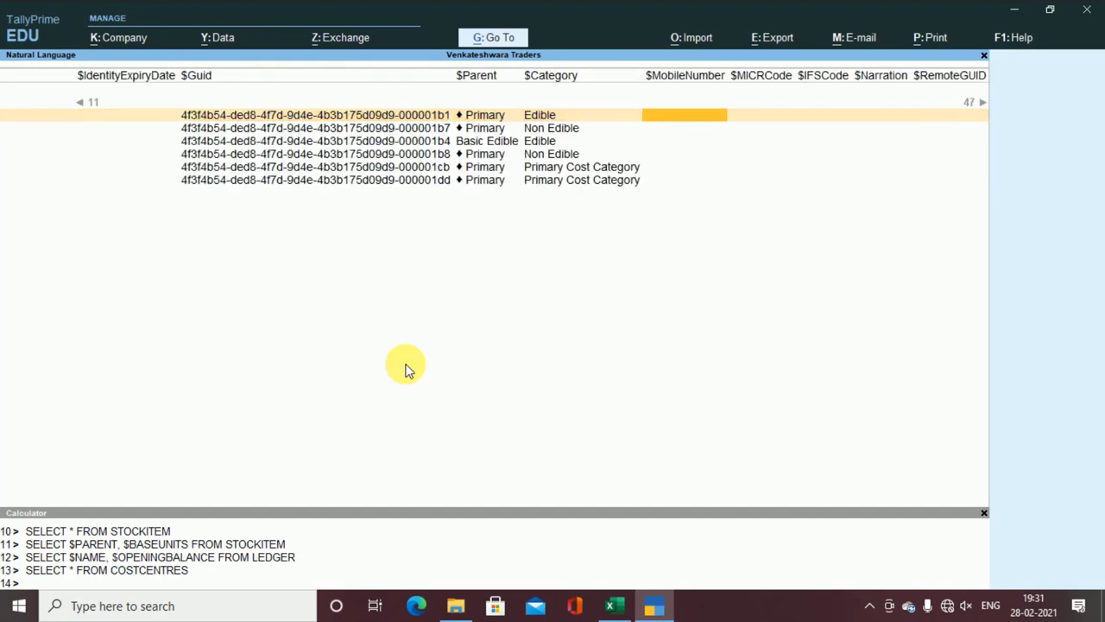
pyautogui.press('Right')
pyautogui.press('Right')
pyautogui.press('Right')
pyautogui.press('Right')
pyautogui.press('Right')
pyautogui.press('Right')
pyautogui.press('Right')
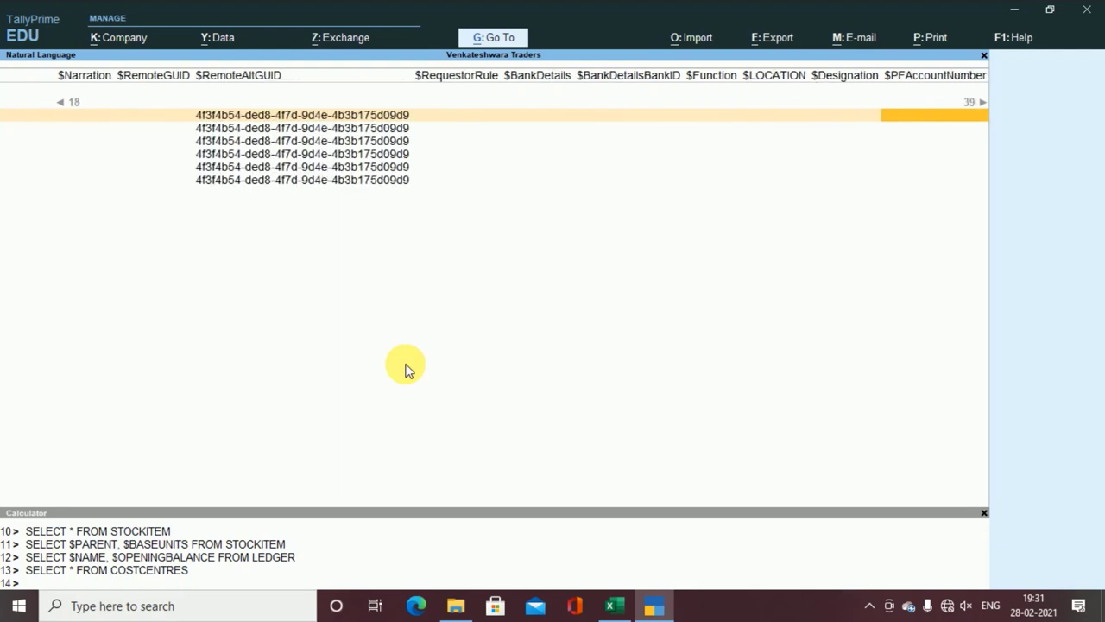
pyautogui.press('Right')
pyautogui.press('Right')
pyautogui.press('Right')
pyautogui.press('Right')
pyautogui.press('Right')
pyautogui.press('Right')
pyautogui.press('Right')
pyautogui.press('Right')
pyautogui.press('Right')
pyautogui.press('Right')
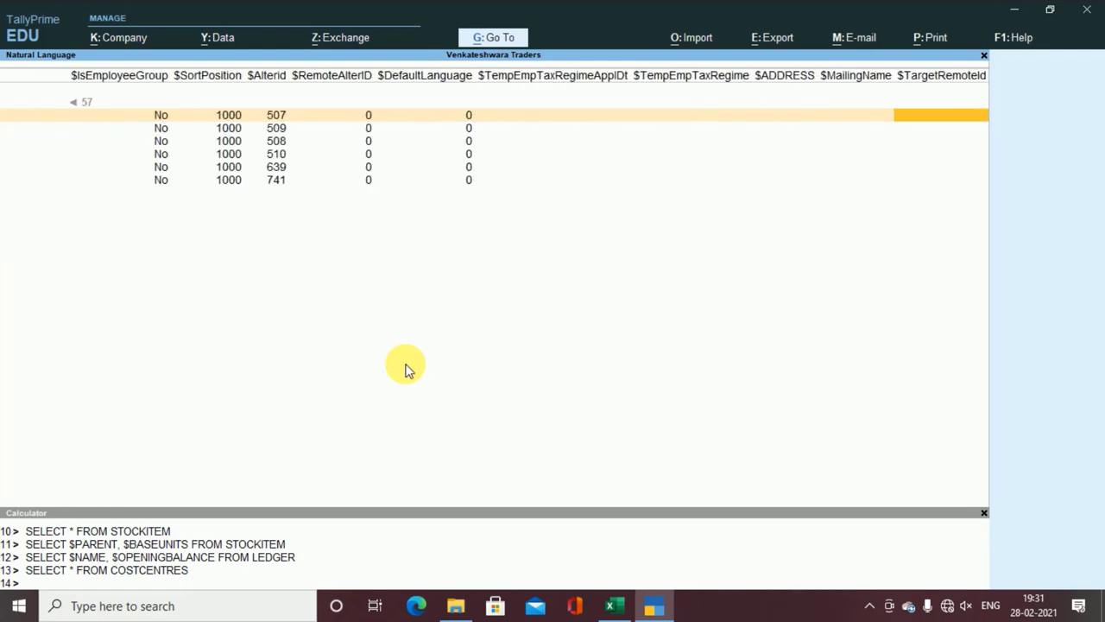